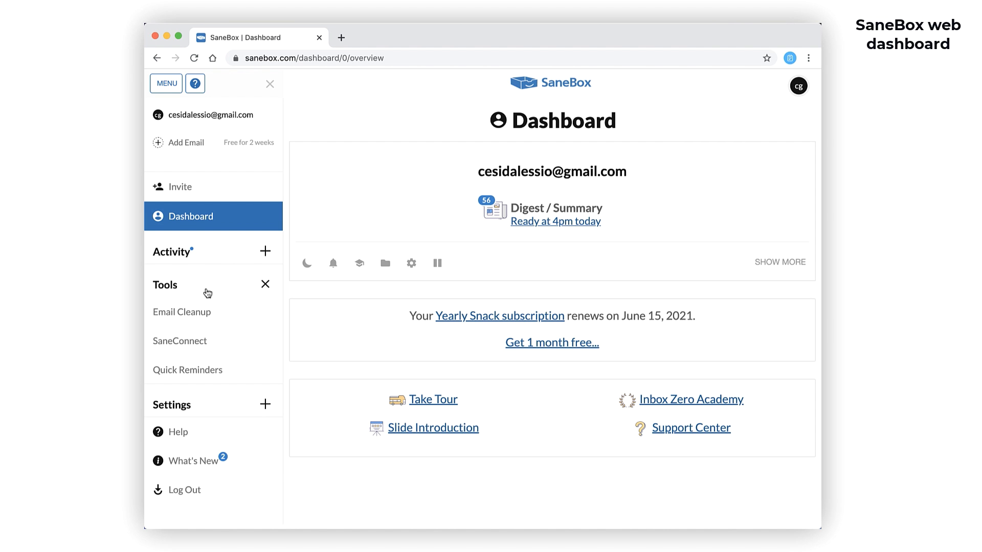
pyautogui.click(195, 317)
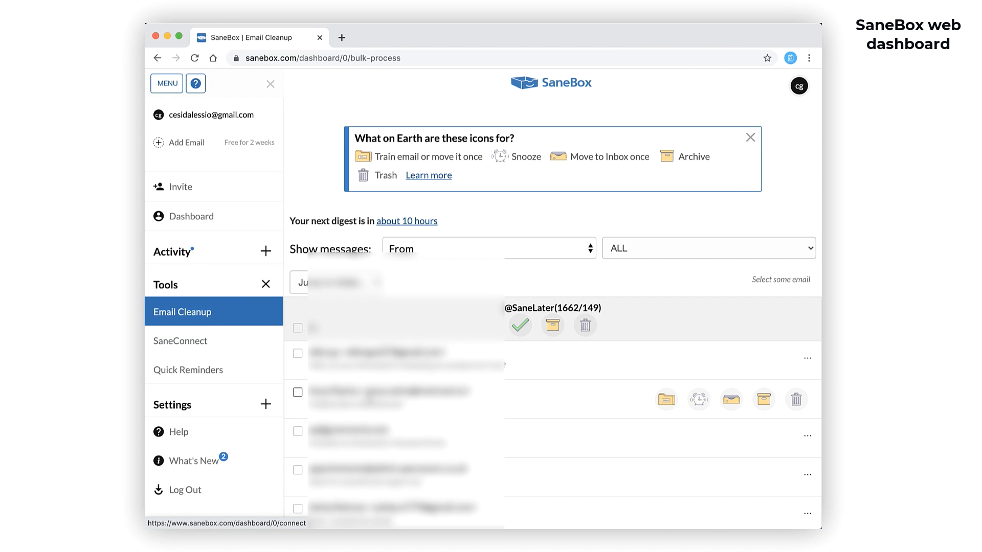
pyautogui.scroll(-2, 302, 394)
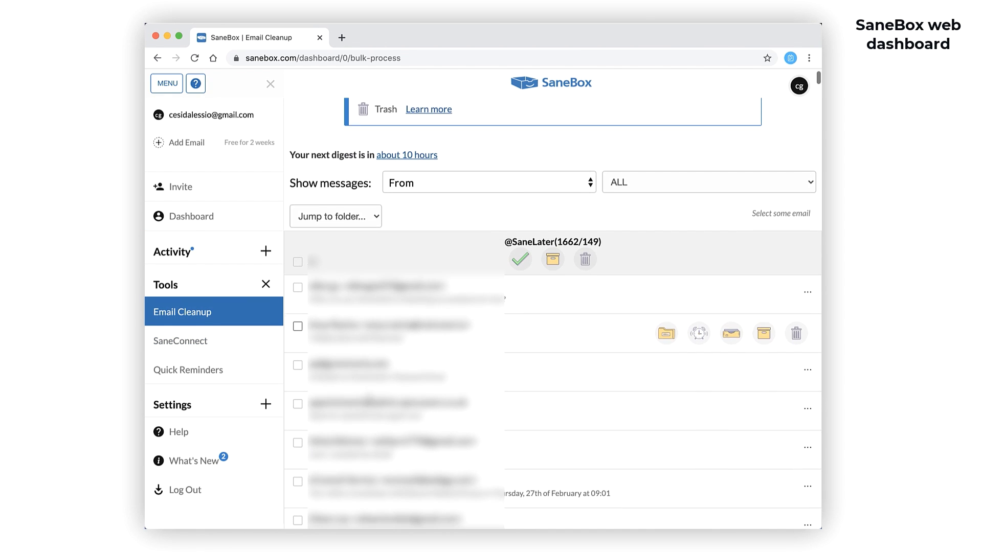
pyautogui.click(298, 402)
pyautogui.click(665, 409)
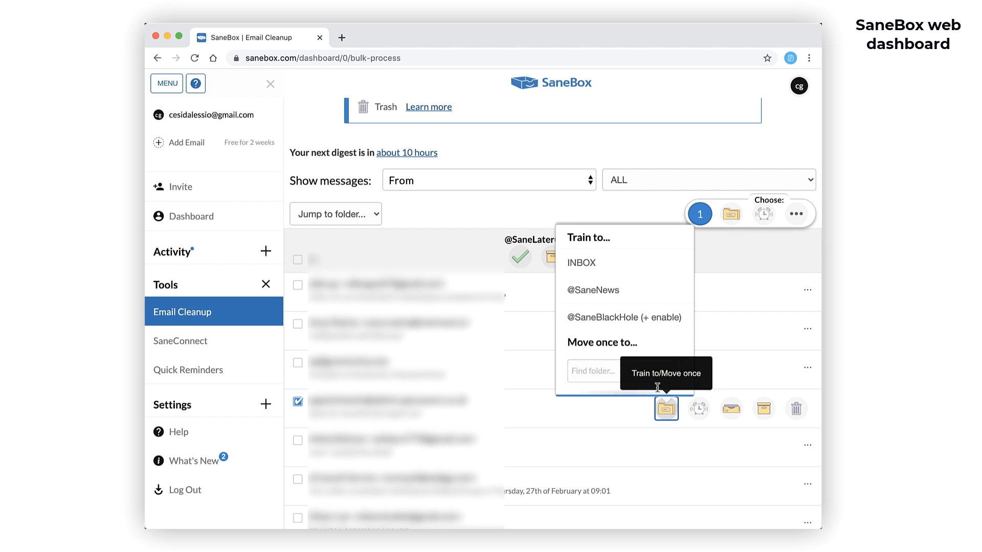
pyautogui.click(624, 273)
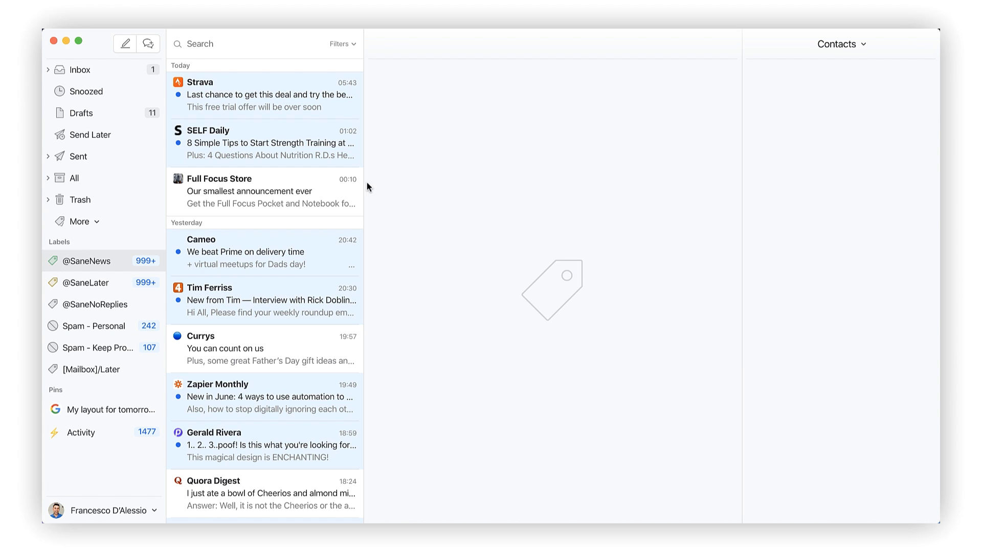
pyautogui.click(295, 190)
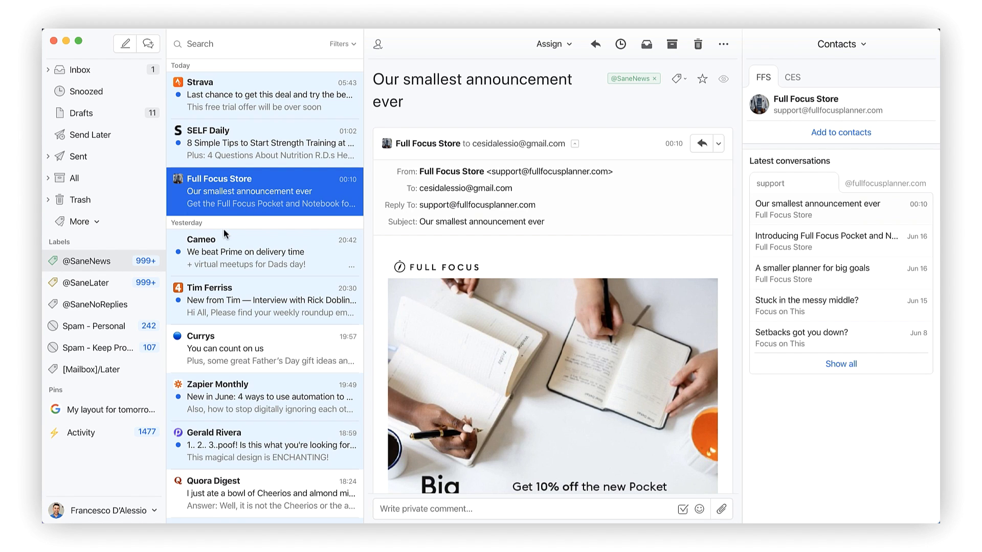
pyautogui.click(221, 338)
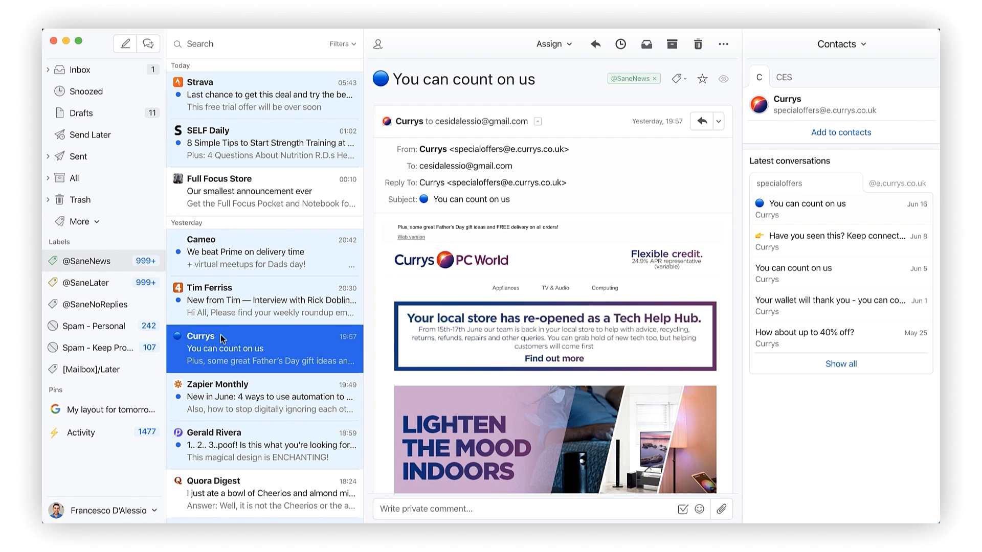
pyautogui.click(113, 279)
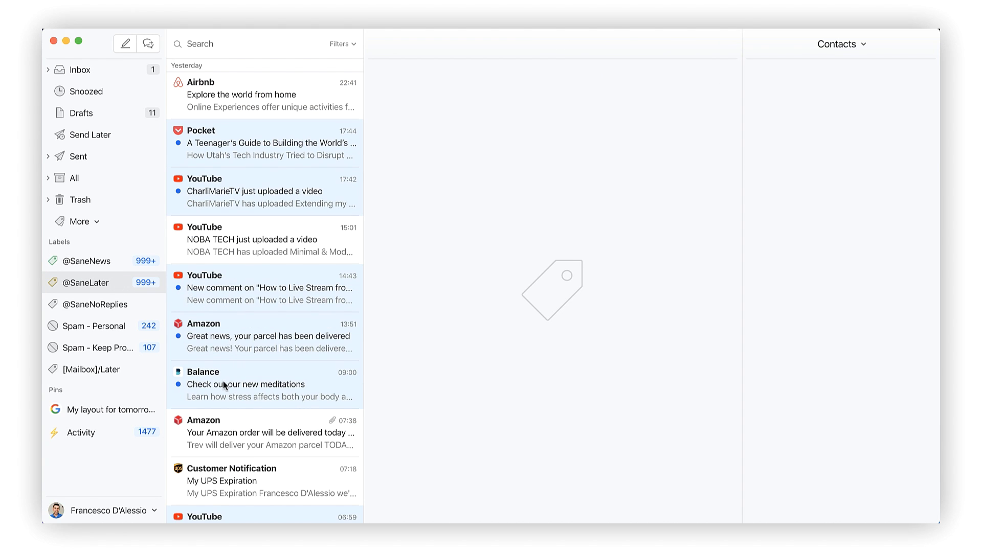
pyautogui.click(119, 307)
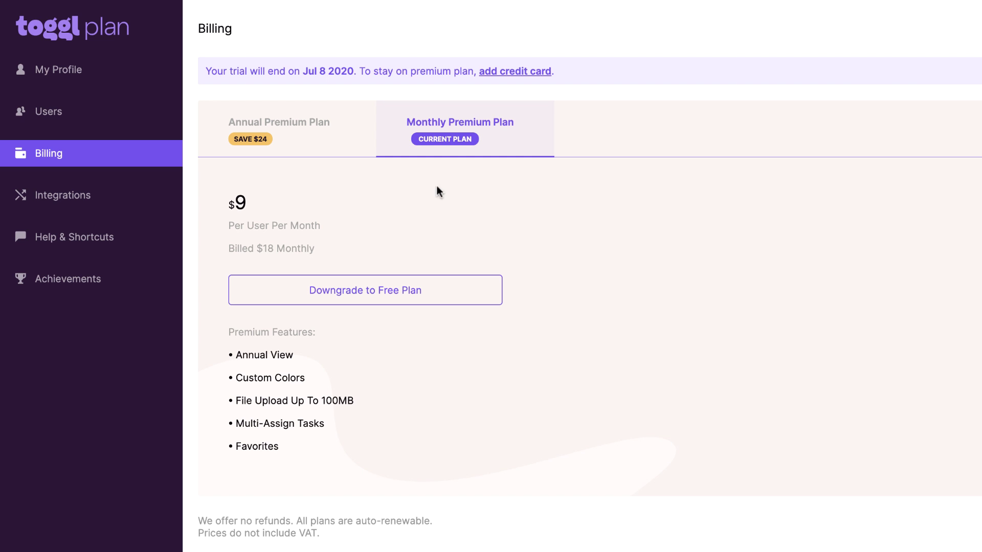
# Step: View the Annual Premium Plan pricing on the Billing page
pyautogui.click(329, 140)
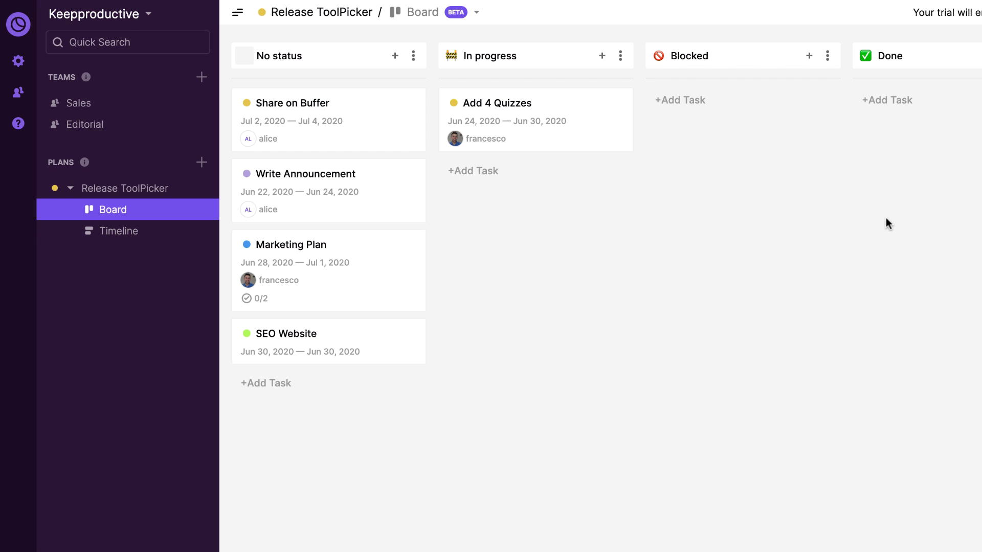
# Step: Look over the Sales team timeline, then show the Editorial timeline full-width without the sidebar
pyautogui.click(148, 109)
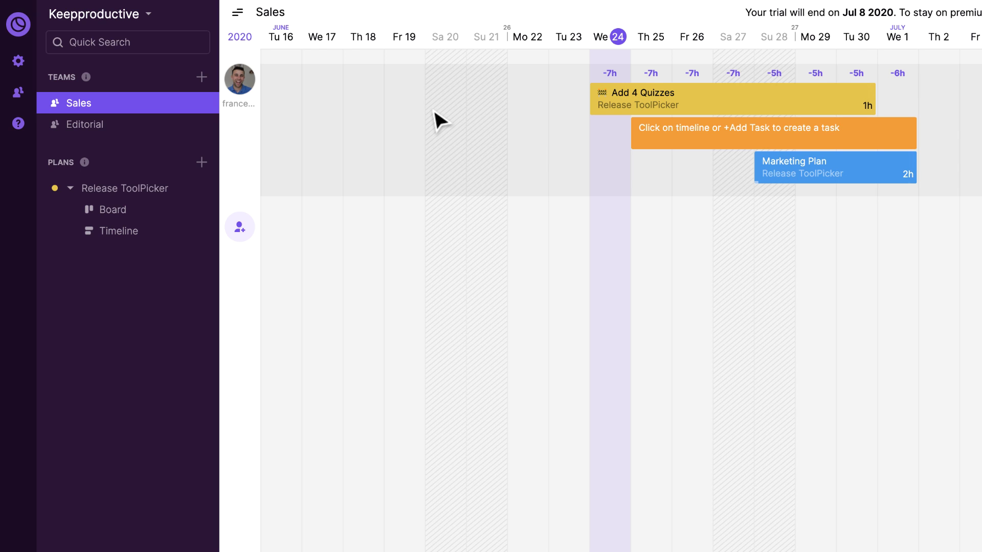
pyautogui.moveTo(686, 95)
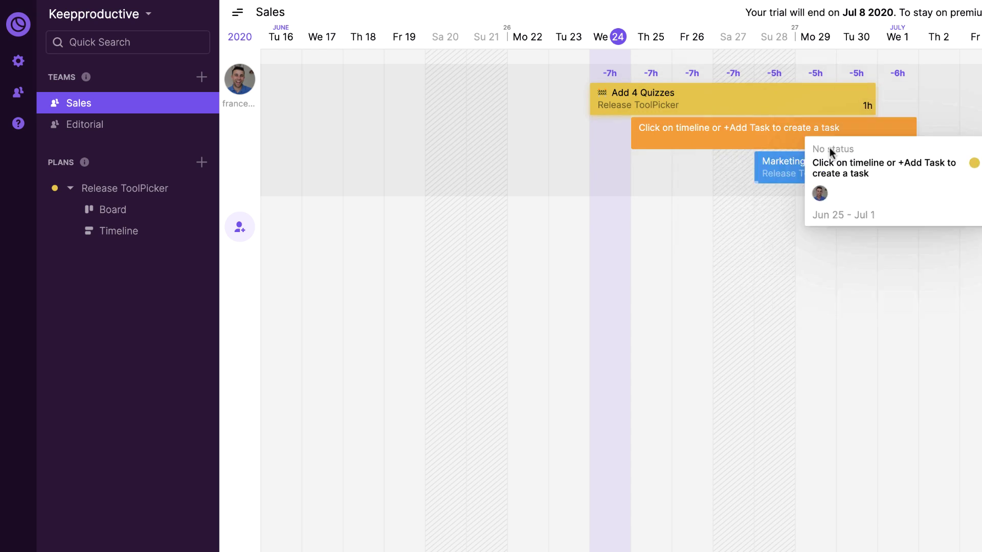
pyautogui.moveTo(868, 155)
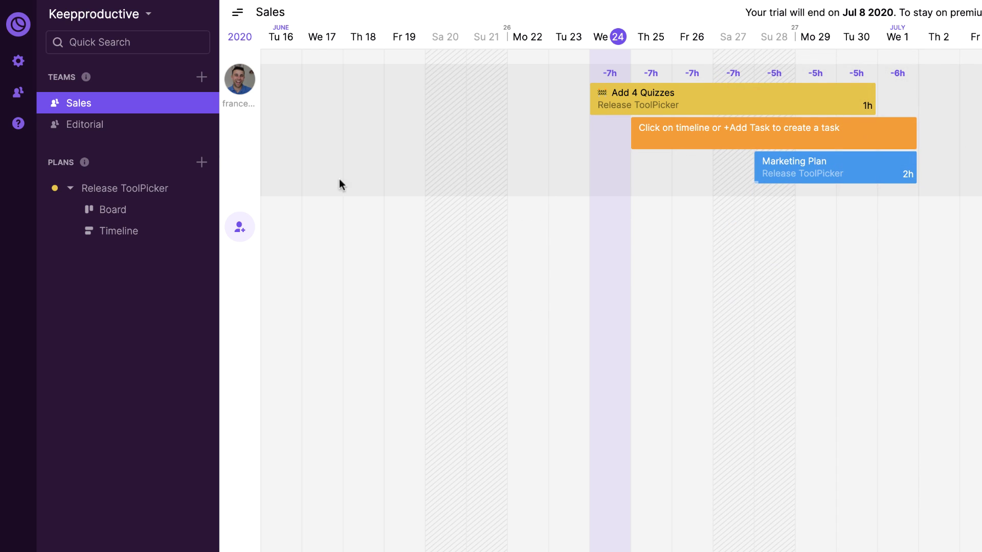
pyautogui.click(88, 125)
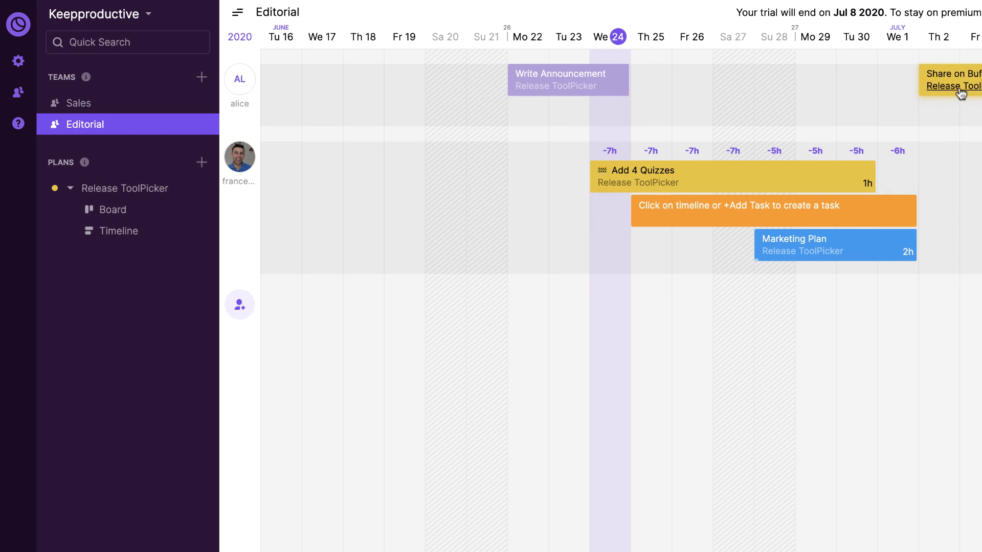
pyautogui.moveTo(722, 185)
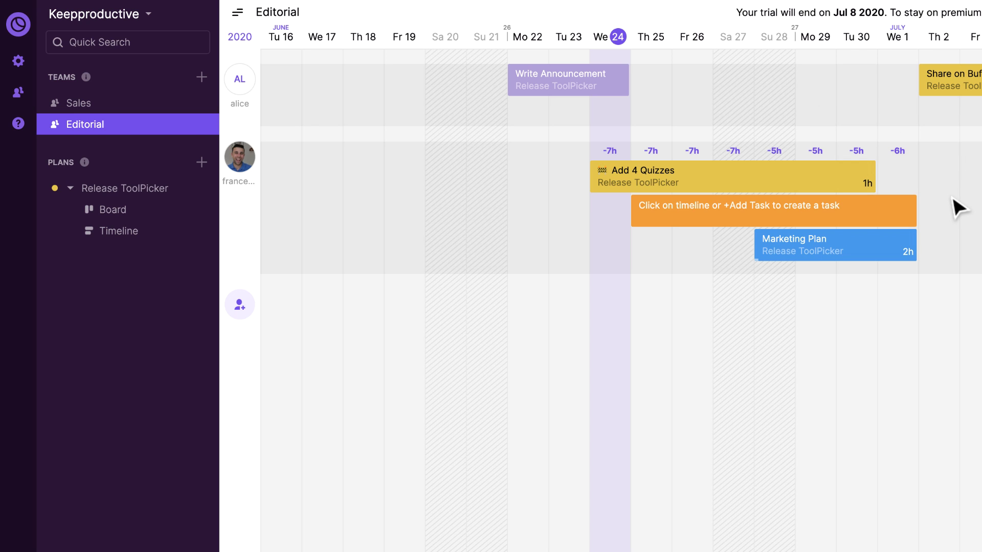
pyautogui.hscroll(-5, 952, 198)
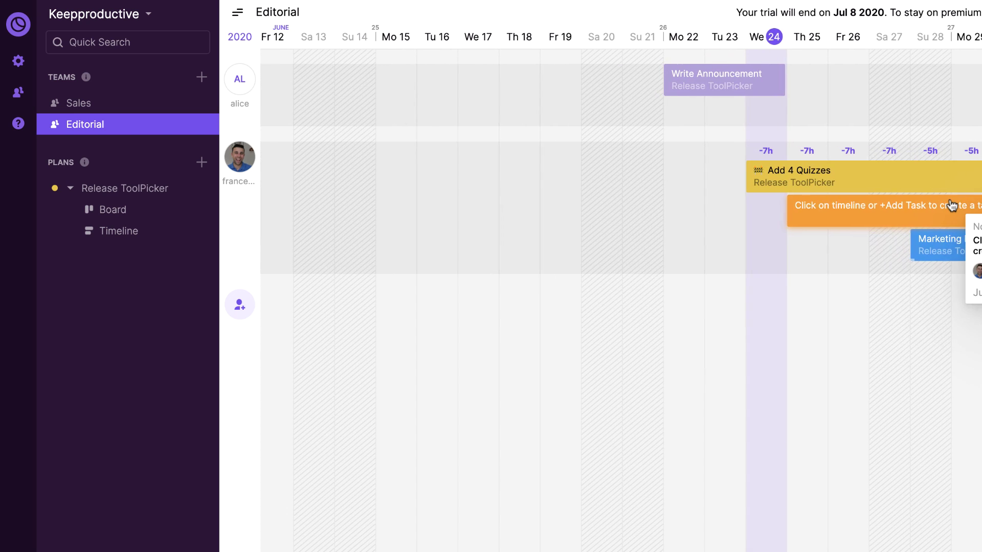
pyautogui.hscroll(7, 612, 231)
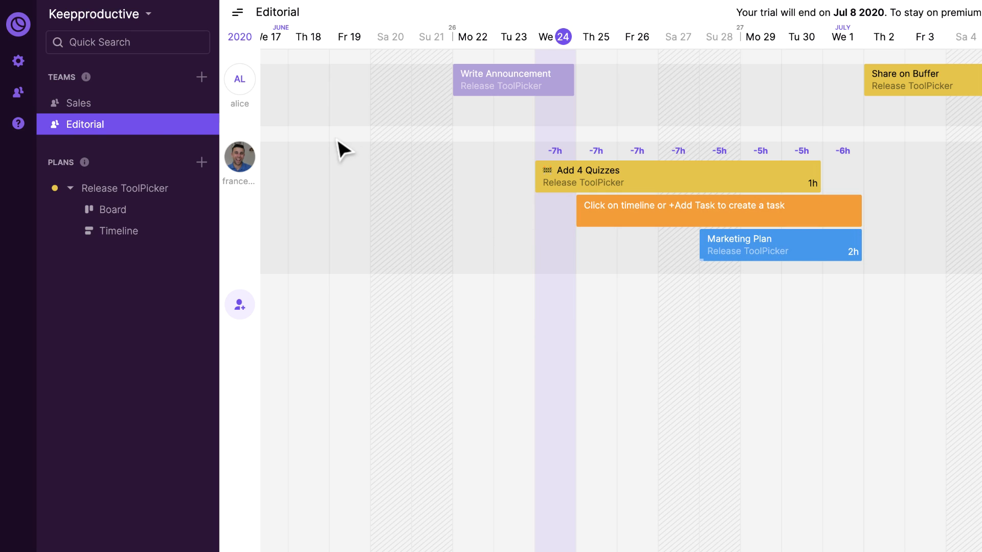
pyautogui.click(235, 14)
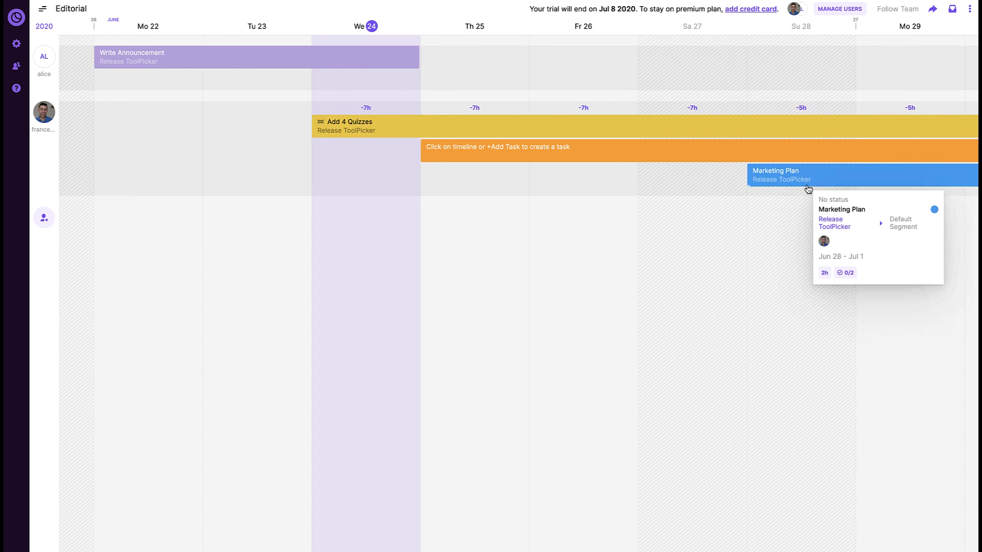
# Step: Change the Editorial timeline scale to Month, then widen it to 3 Months
pyautogui.moveTo(860, 183)
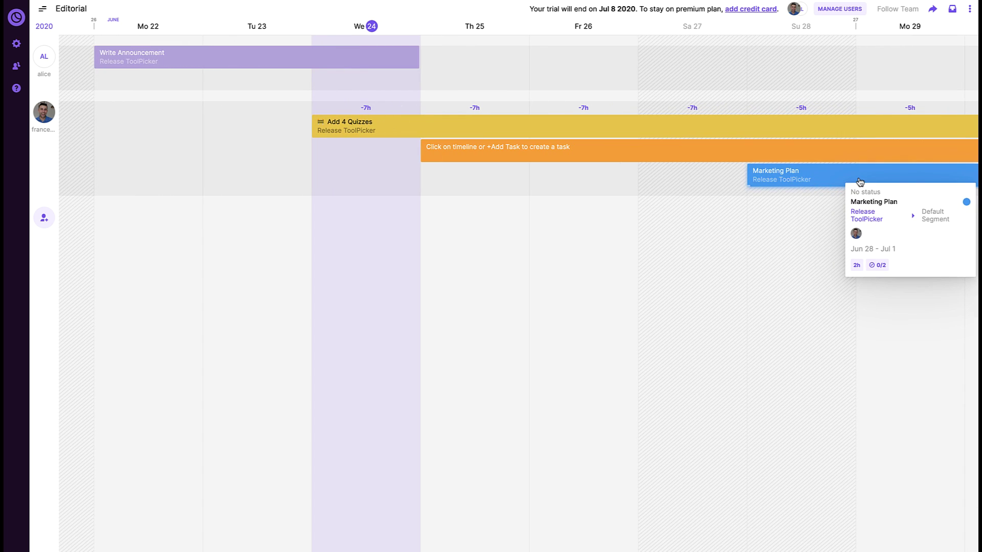
pyautogui.click(948, 541)
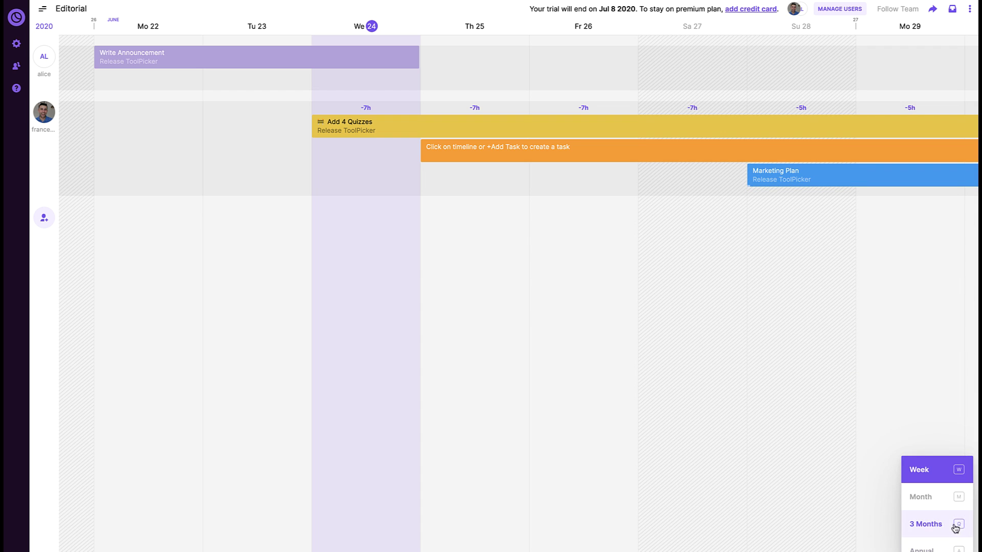
pyautogui.click(942, 497)
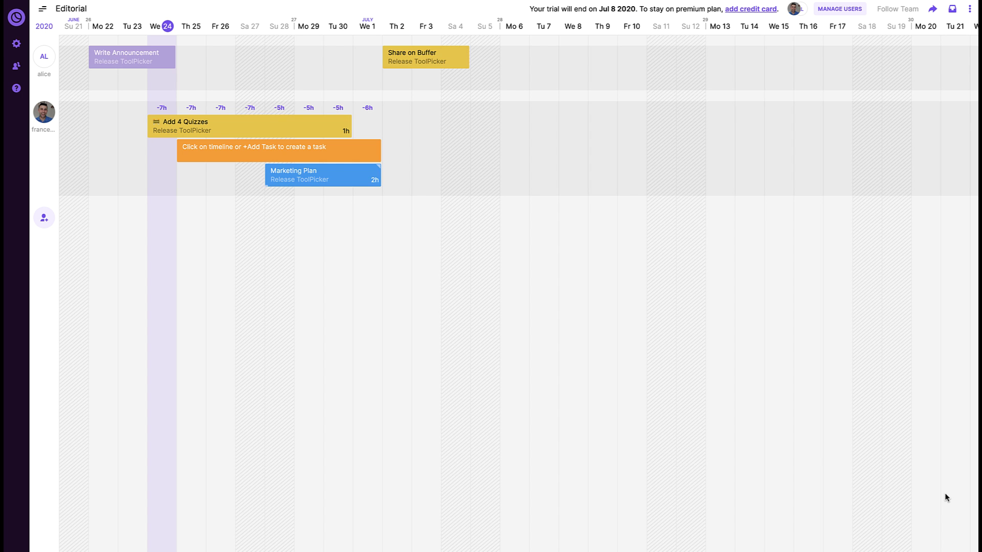
pyautogui.click(949, 542)
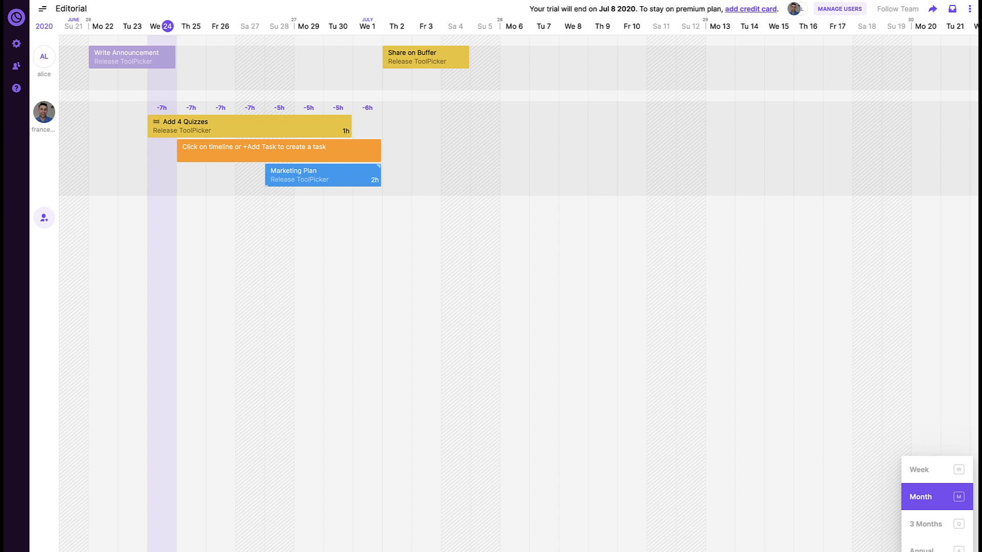
pyautogui.click(936, 527)
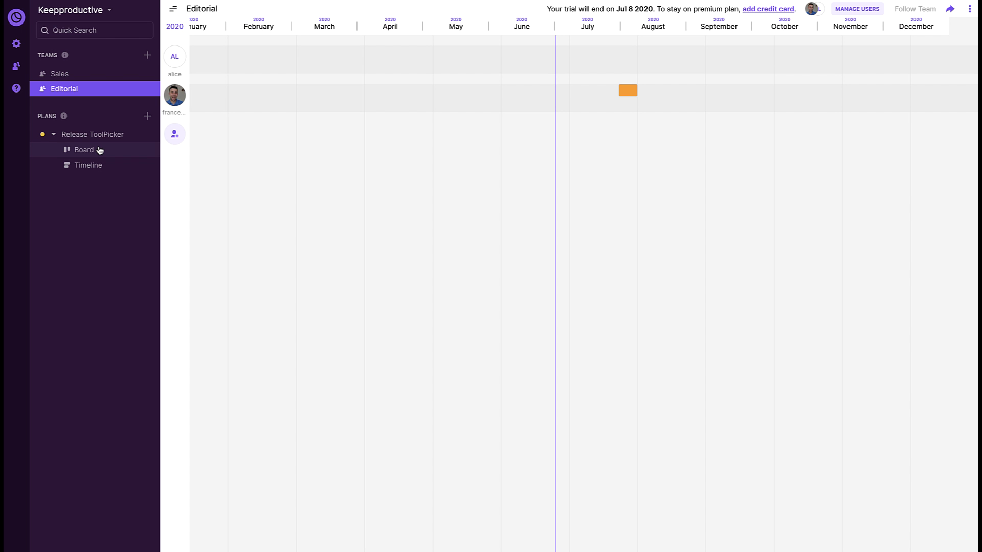
# Step: Choose Edit from the Release ToolPicker plan's More actions menu in the sidebar
pyautogui.click(95, 137)
pyautogui.click(99, 138)
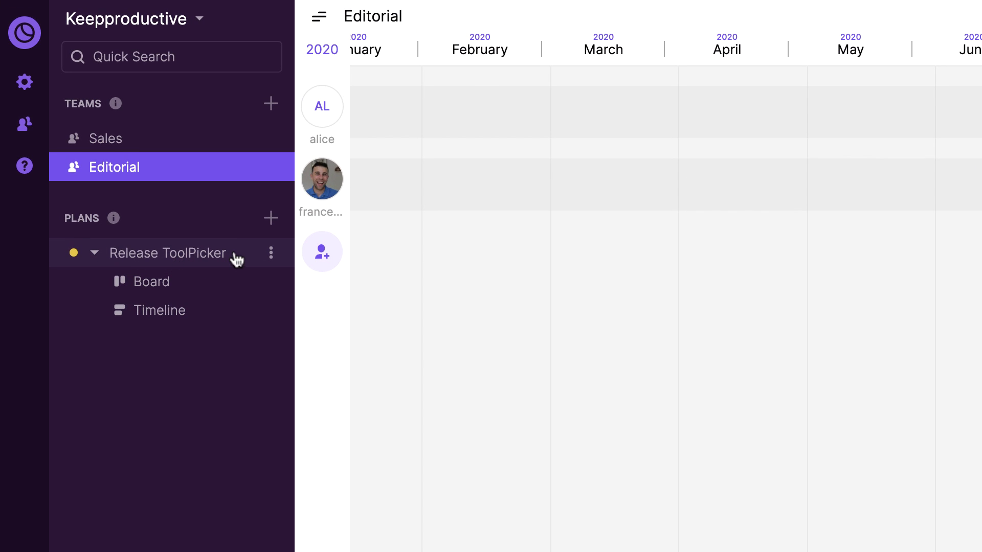
pyautogui.click(83, 256)
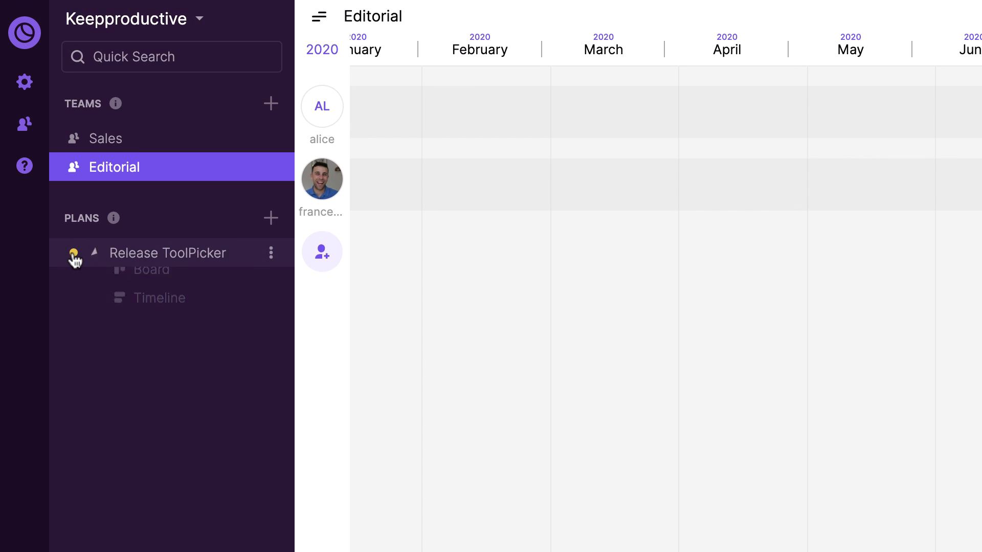
pyautogui.click(91, 256)
pyautogui.click(271, 253)
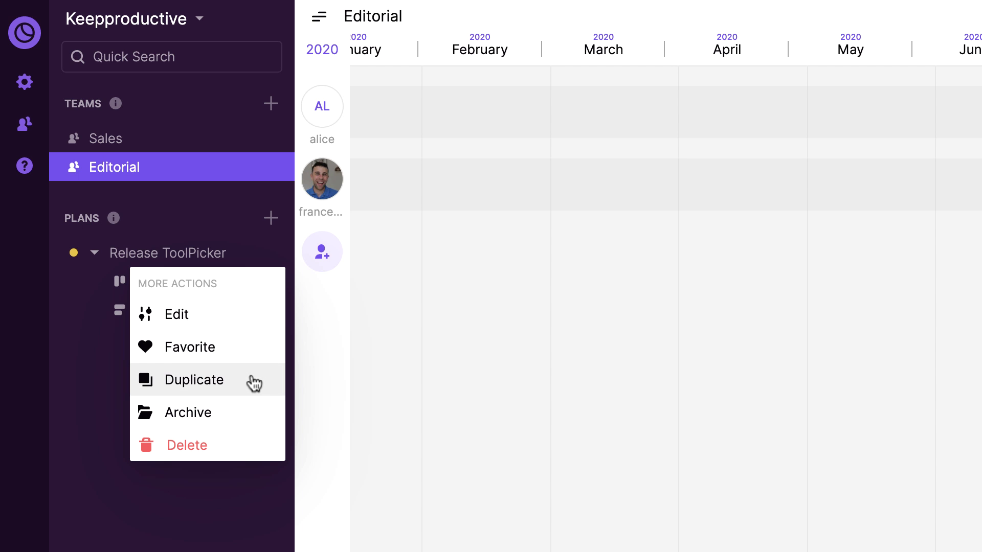
pyautogui.click(255, 234)
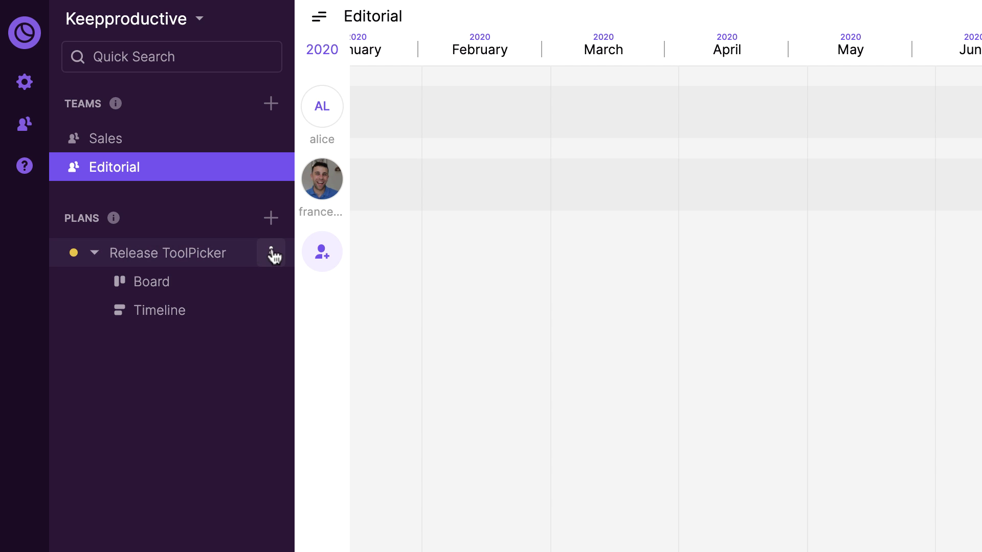
pyautogui.click(272, 252)
pyautogui.click(235, 307)
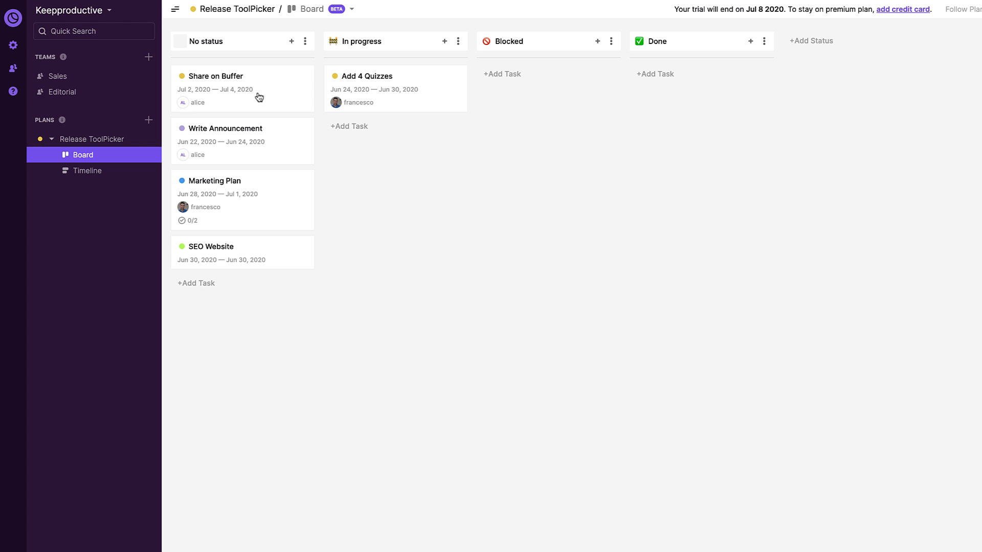
# Step: Move Share on Buffer to the top of In progress and start a new status column
pyautogui.moveTo(247, 90); pyautogui.dragTo(378, 78)
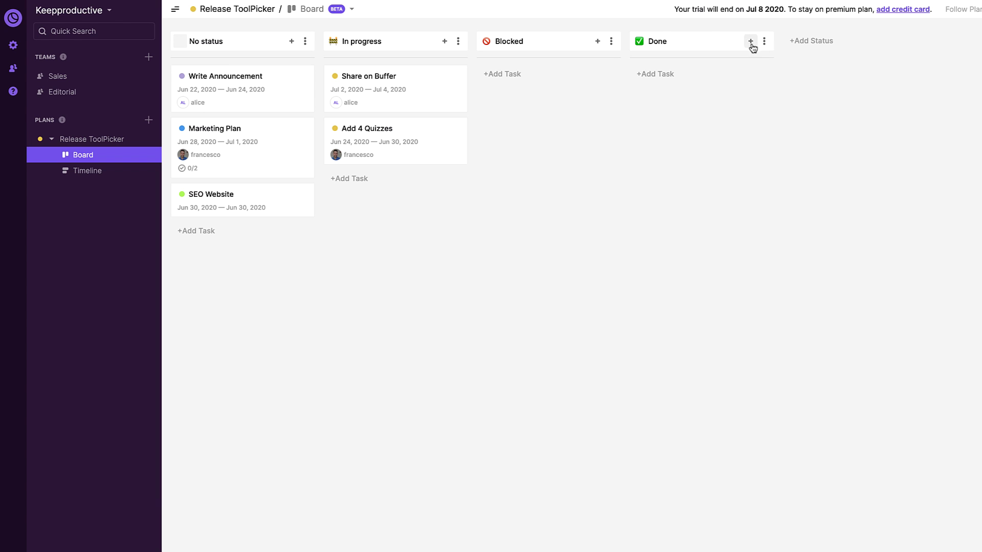
pyautogui.click(816, 44)
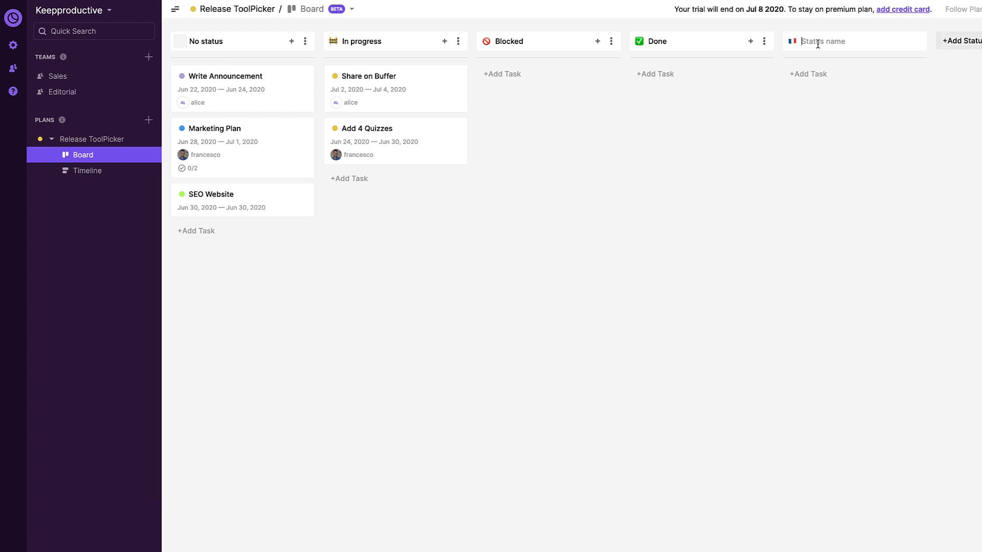
pyautogui.click(798, 47)
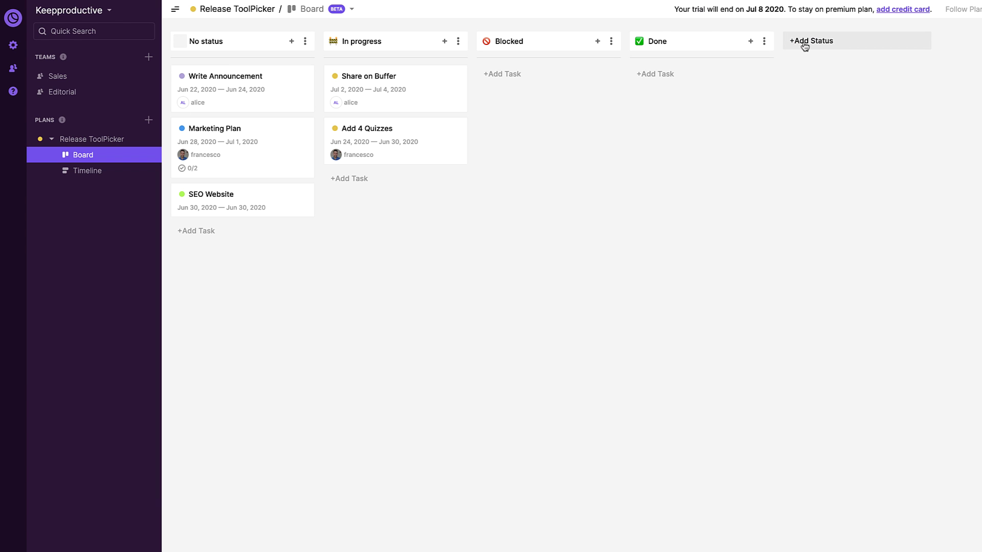
pyautogui.click(797, 45)
pyautogui.click(797, 46)
pyautogui.click(796, 46)
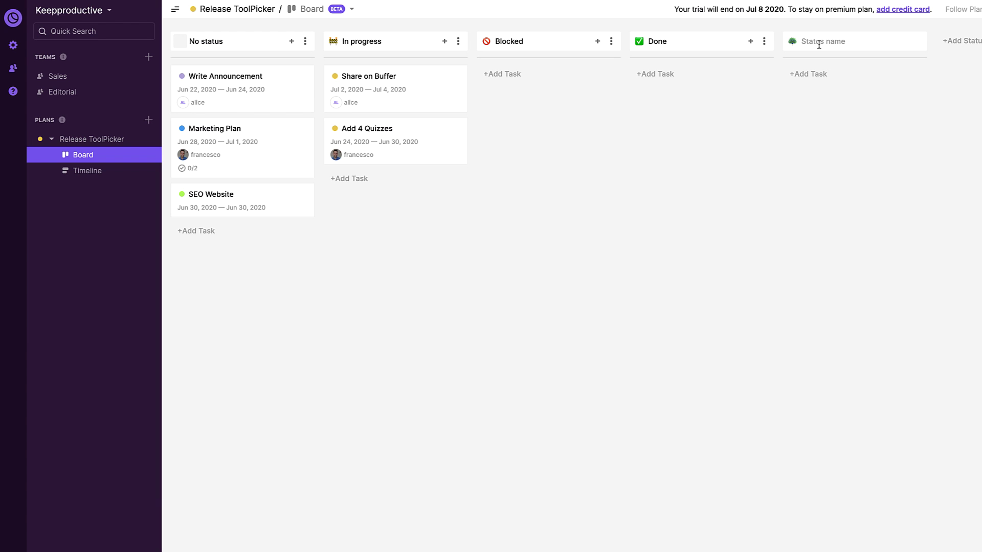
# Step: Name the new status column Review and open its emoji choices
pyautogui.write('Review')
pyautogui.click(794, 45)
pyautogui.click(792, 43)
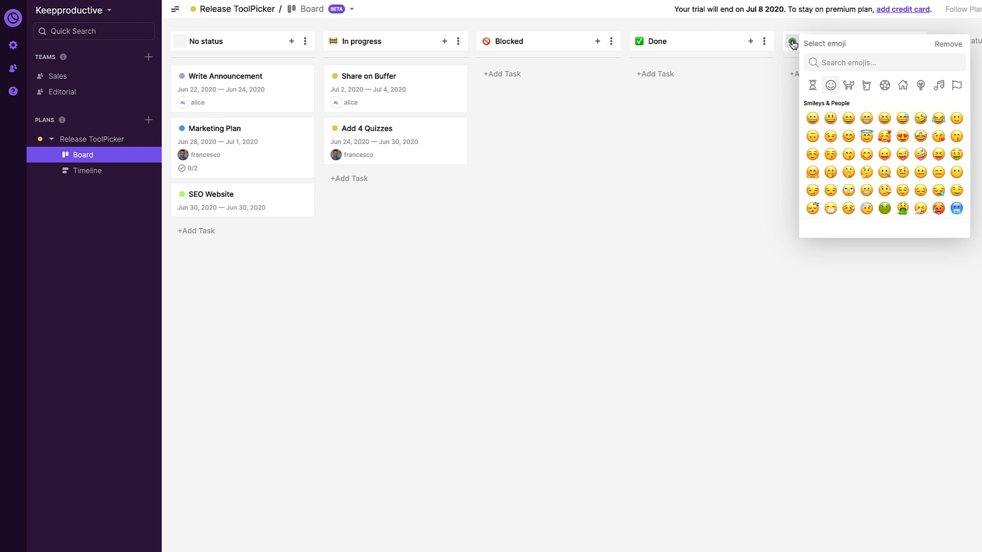
pyautogui.click(773, 81)
pyautogui.click(773, 79)
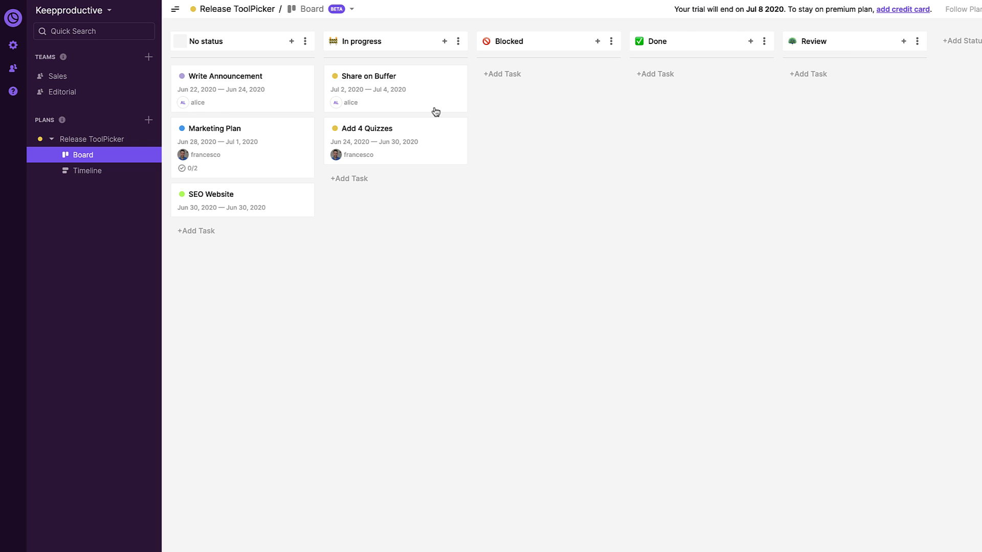
# Step: Change the Marketing Plan task's status to Review and check the achievements progress
pyautogui.click(270, 136)
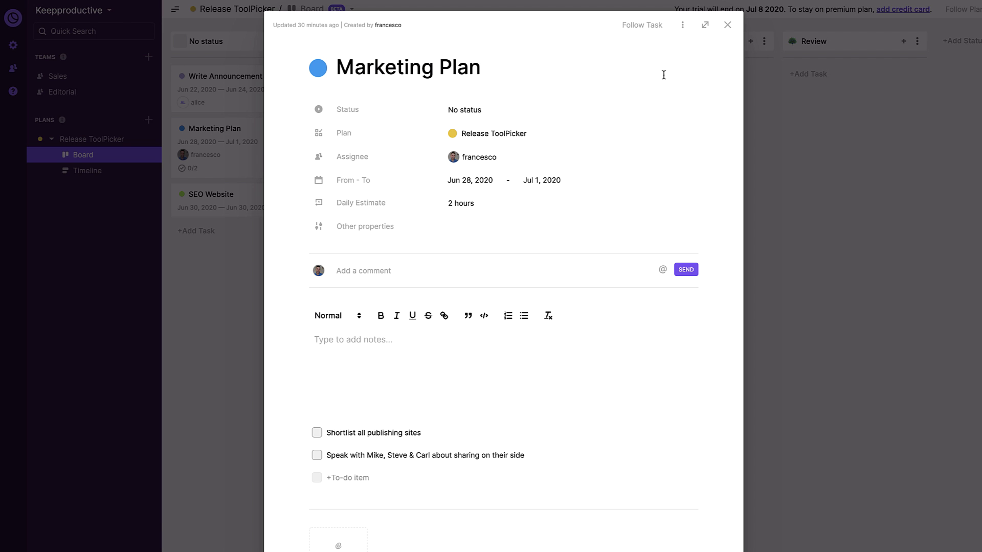
pyautogui.click(705, 26)
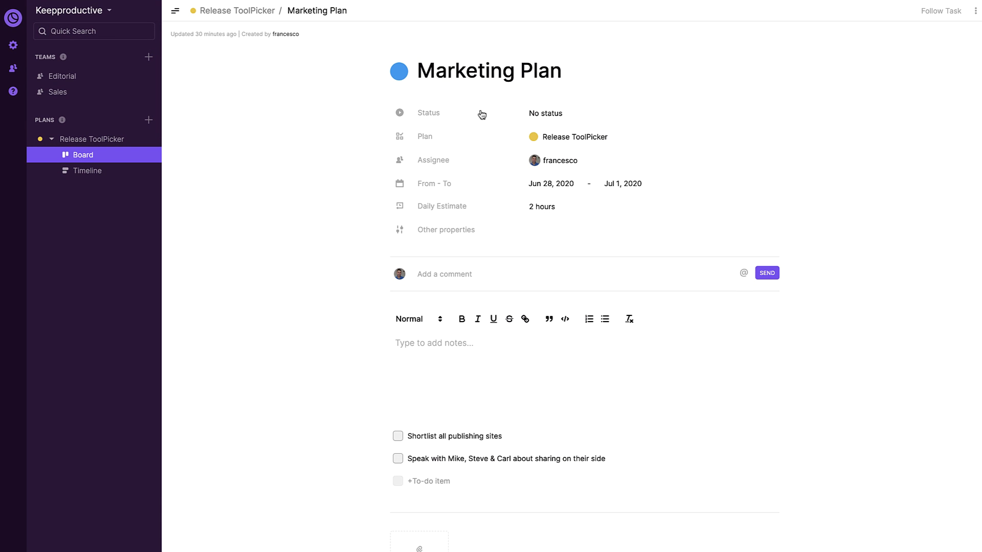
pyautogui.click(558, 114)
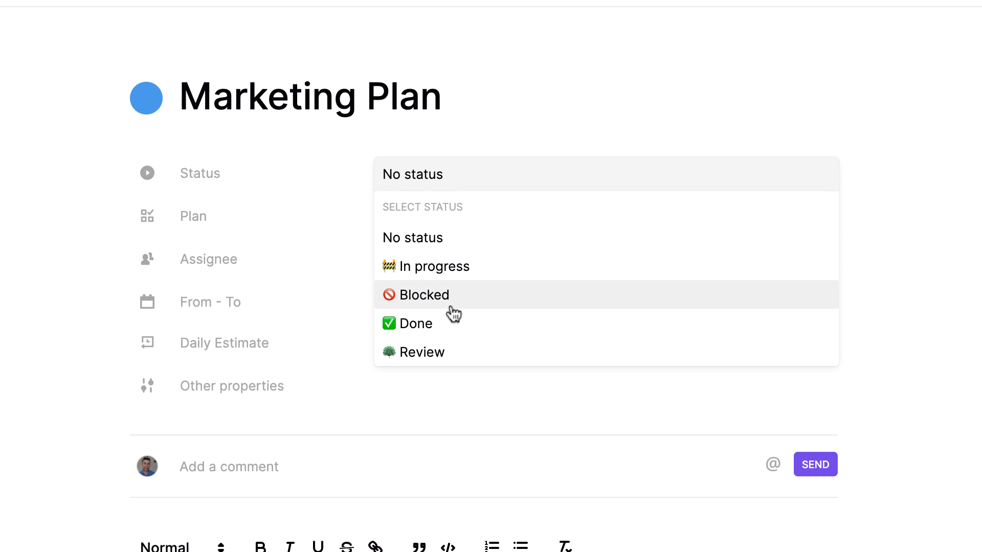
pyautogui.click(446, 349)
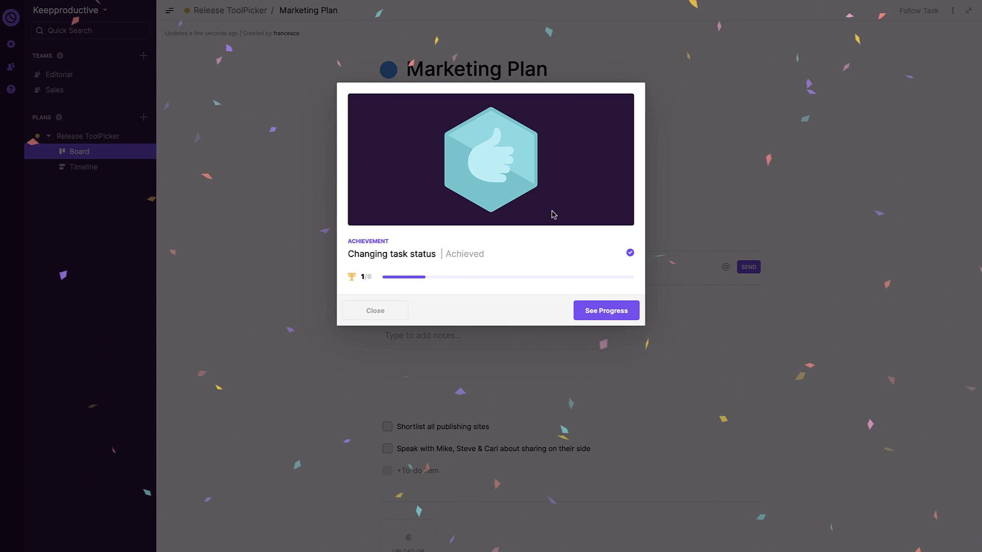
pyautogui.click(614, 313)
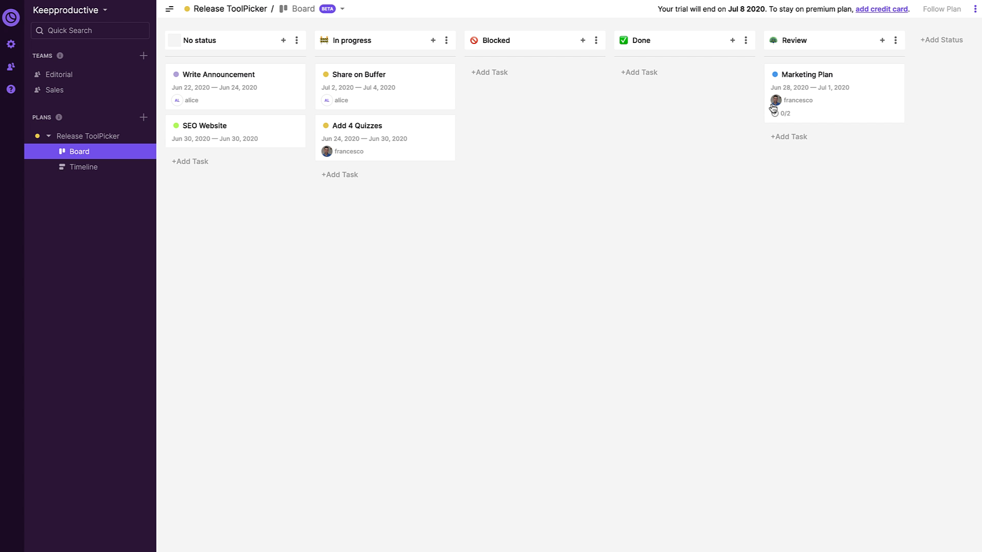
# Step: Turn on the Segment property for Marketing Plan and check the available segments
pyautogui.click(807, 102)
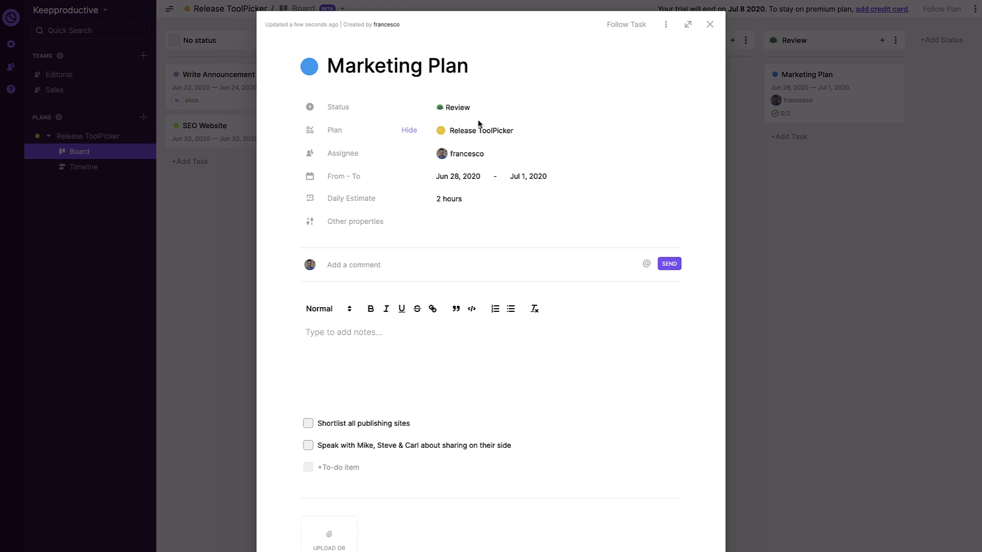
pyautogui.click(688, 24)
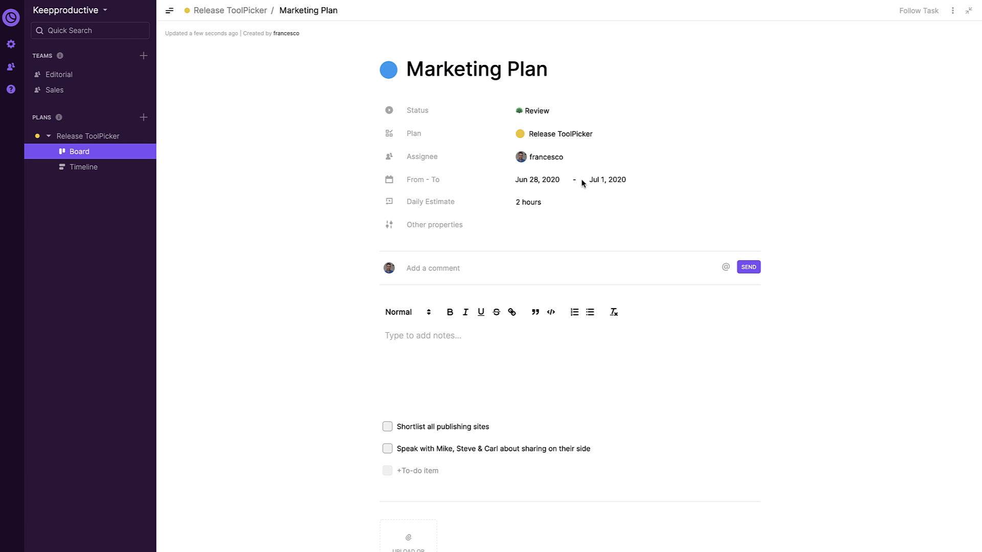
pyautogui.click(427, 229)
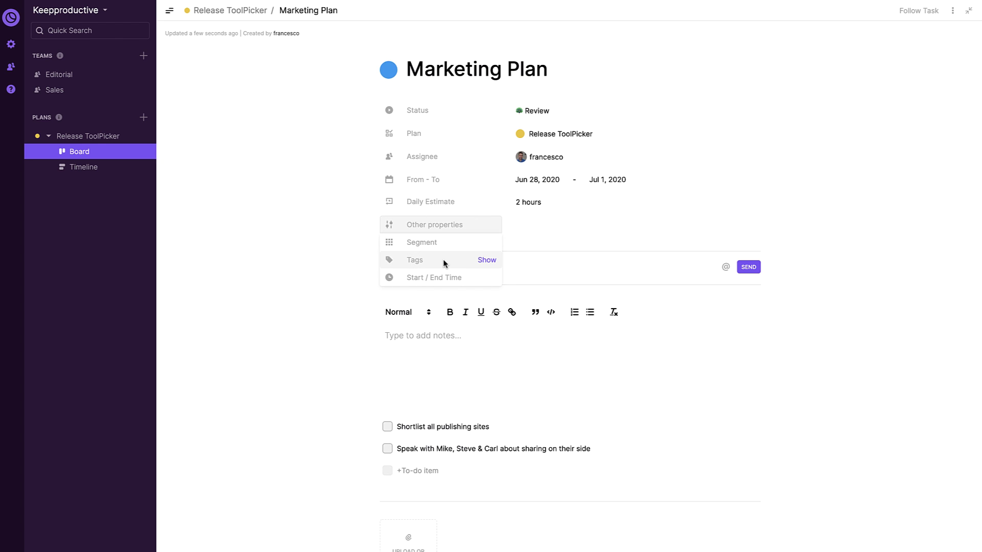
pyautogui.click(485, 244)
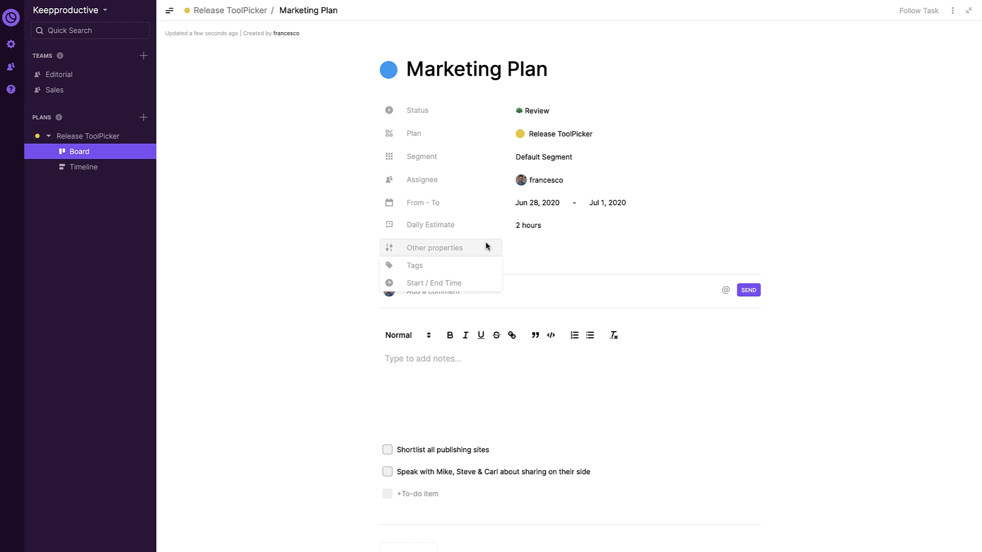
pyautogui.click(542, 165)
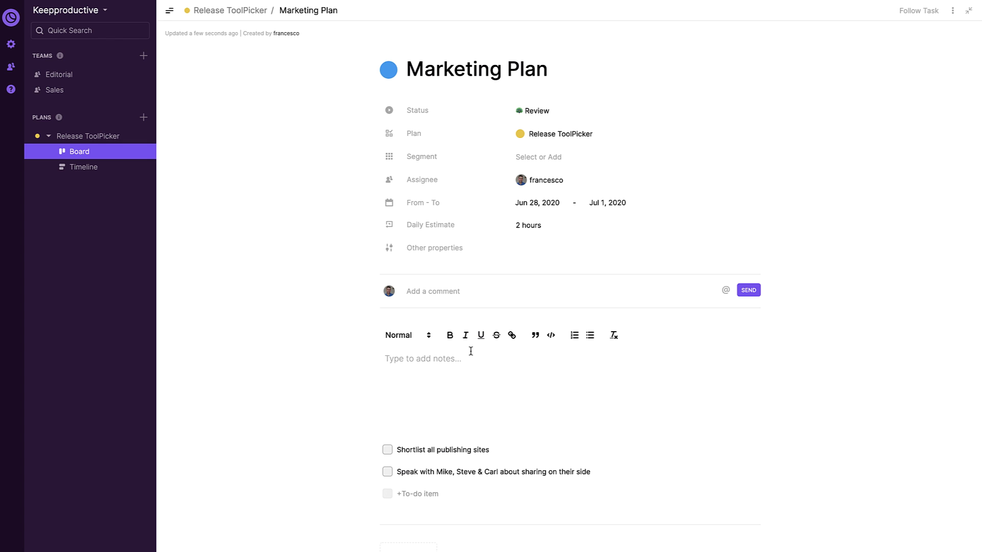
# Step: Look over the task's notes and actions menu, then return to the Release ToolPicker board
pyautogui.click(452, 358)
pyautogui.scroll(-1, 414, 492)
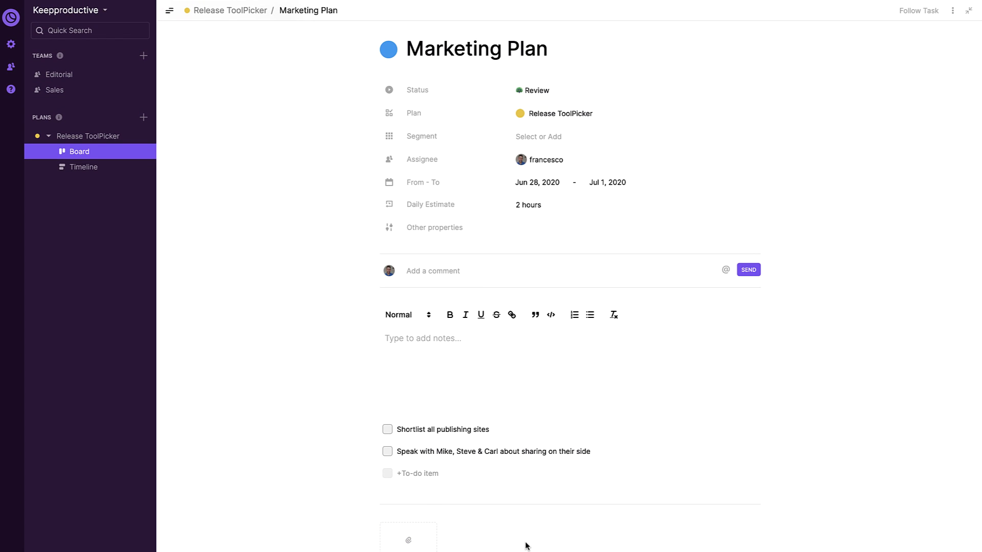
pyautogui.scroll(1, 511, 502)
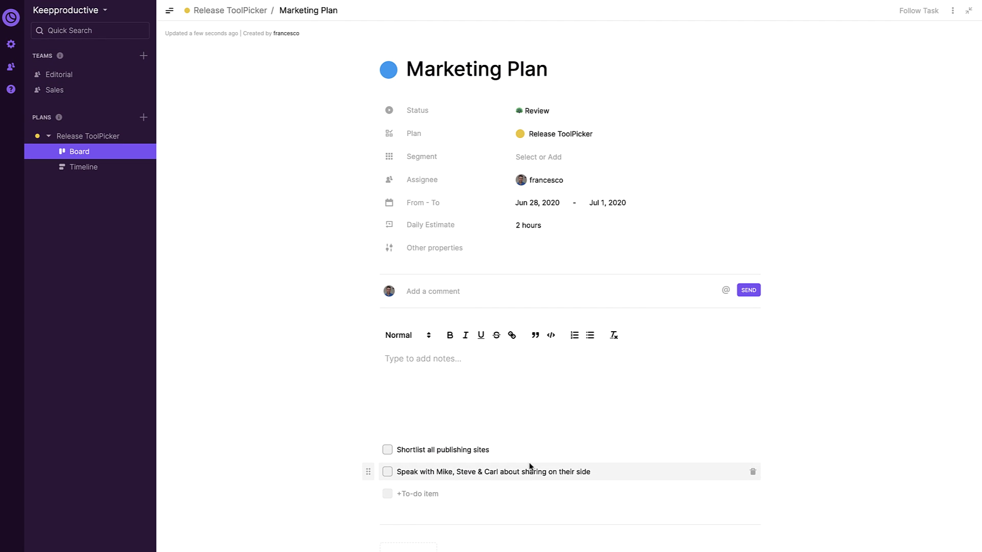
pyautogui.click(953, 10)
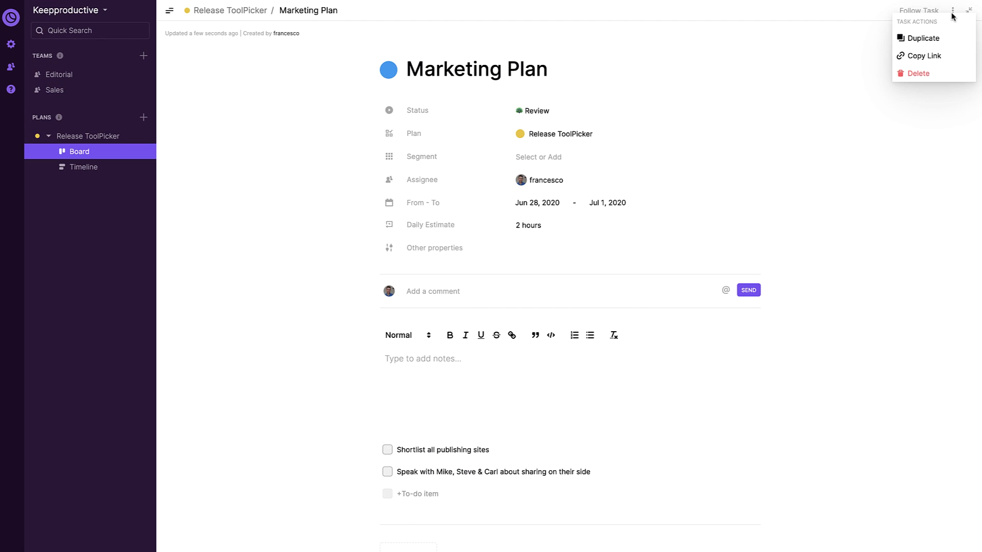
pyautogui.click(852, 39)
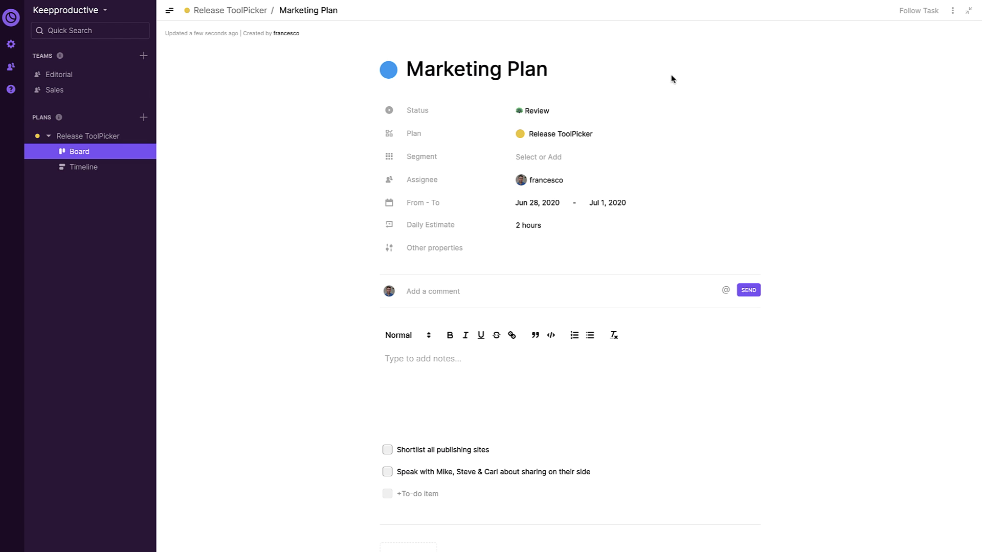
pyautogui.click(169, 10)
pyautogui.click(27, 9)
pyautogui.click(967, 10)
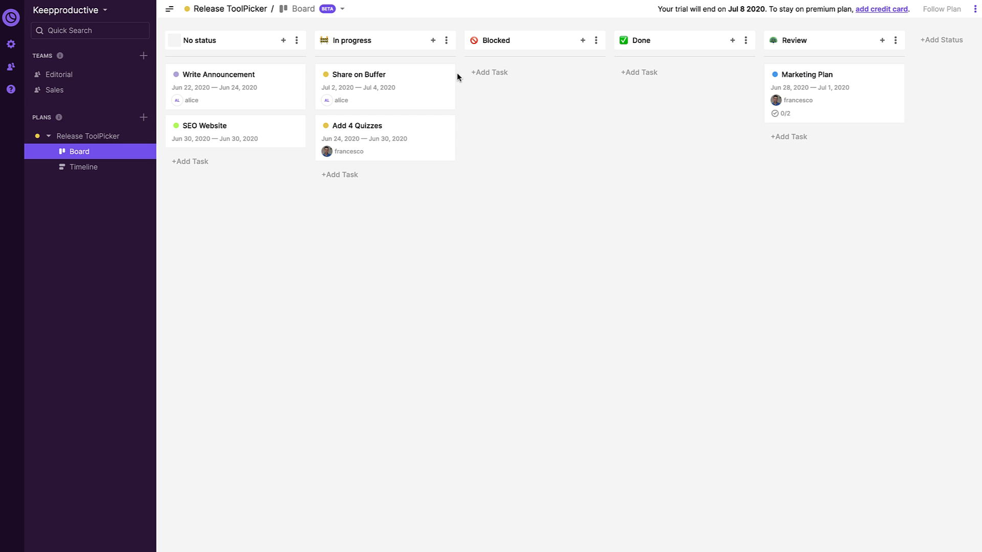
# Step: Look over the options menu of the Blocked status column
pyautogui.click(596, 41)
pyautogui.moveTo(589, 72)
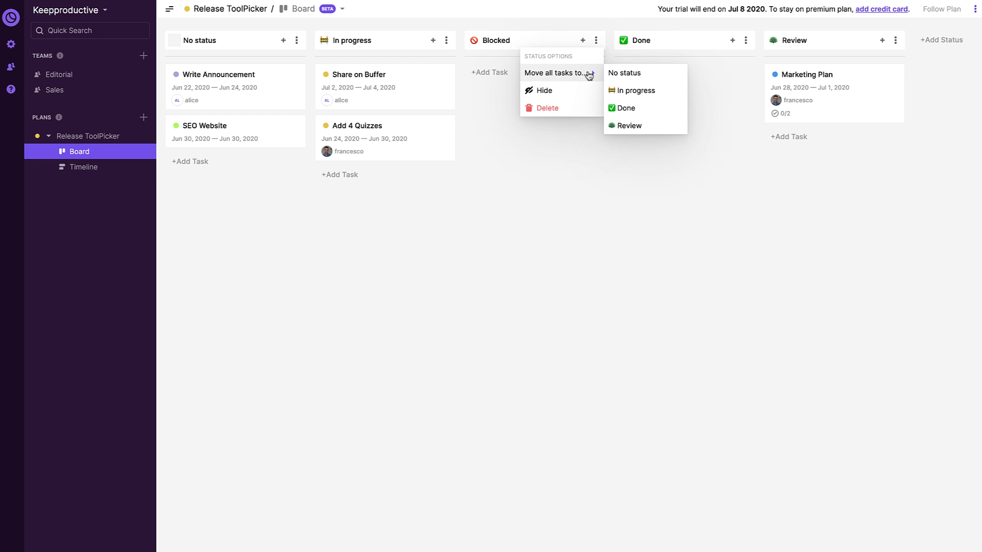
pyautogui.click(633, 90)
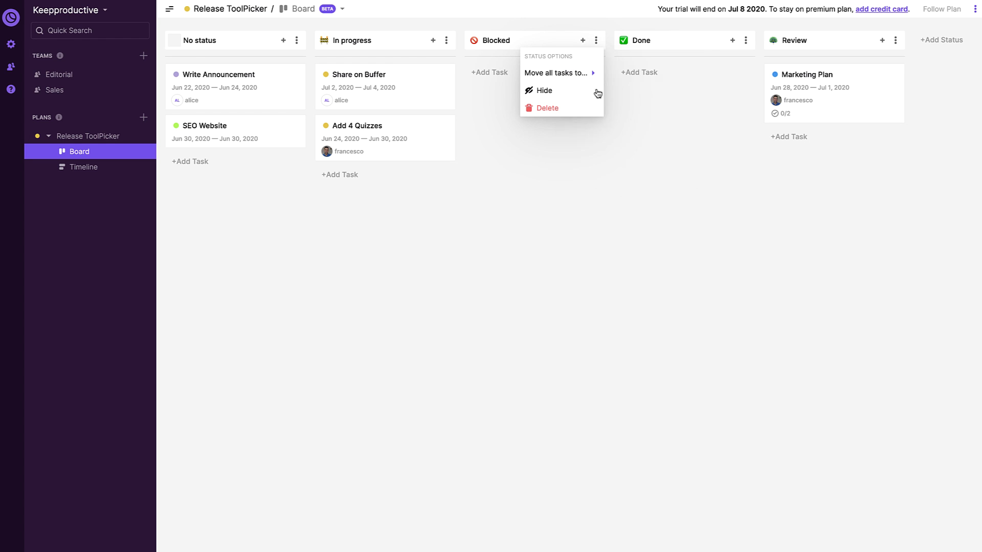
# Step: Move Share on Buffer and Add 4 Quizzes from In progress to Blocked, then start a Blocked task
pyautogui.click(446, 41)
pyautogui.moveTo(438, 72)
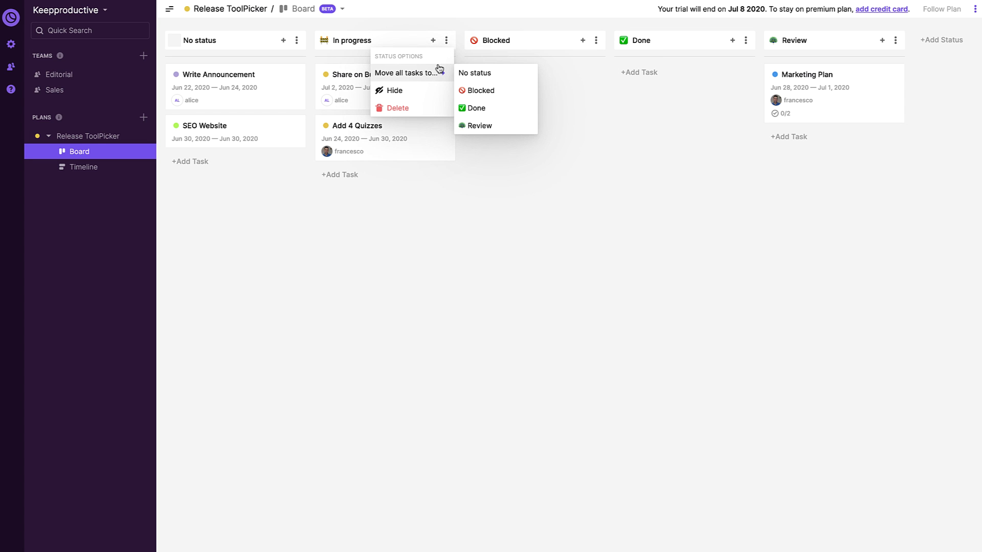
pyautogui.click(481, 90)
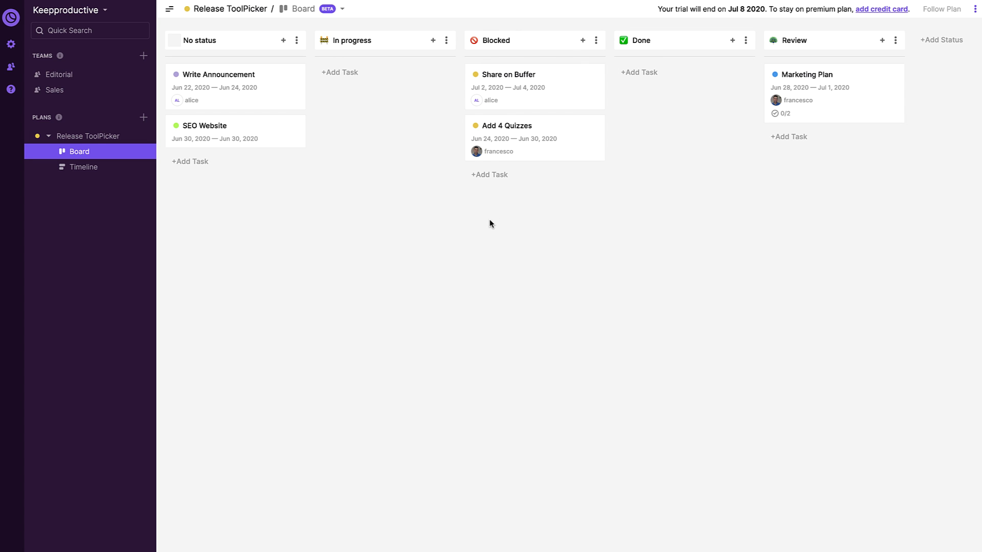
pyautogui.click(497, 177)
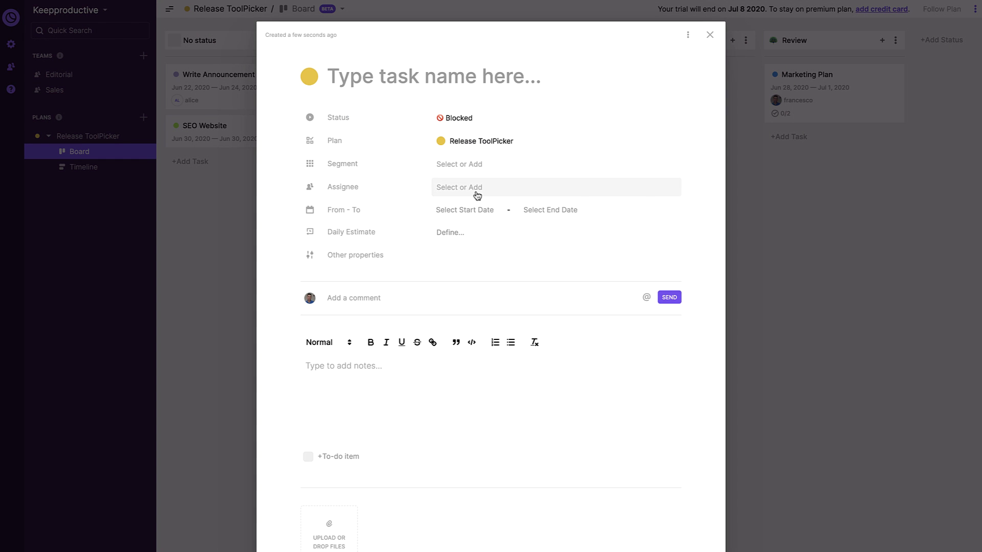
# Step: Discard the empty new task and briefly check the Write Announcement task details
pyautogui.click(709, 35)
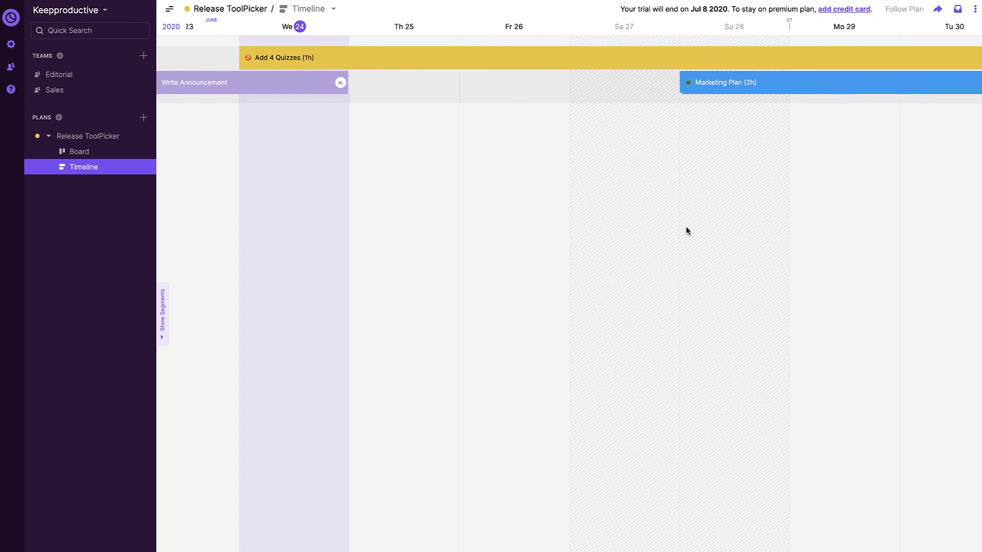
pyautogui.hscroll(-5, 685, 230)
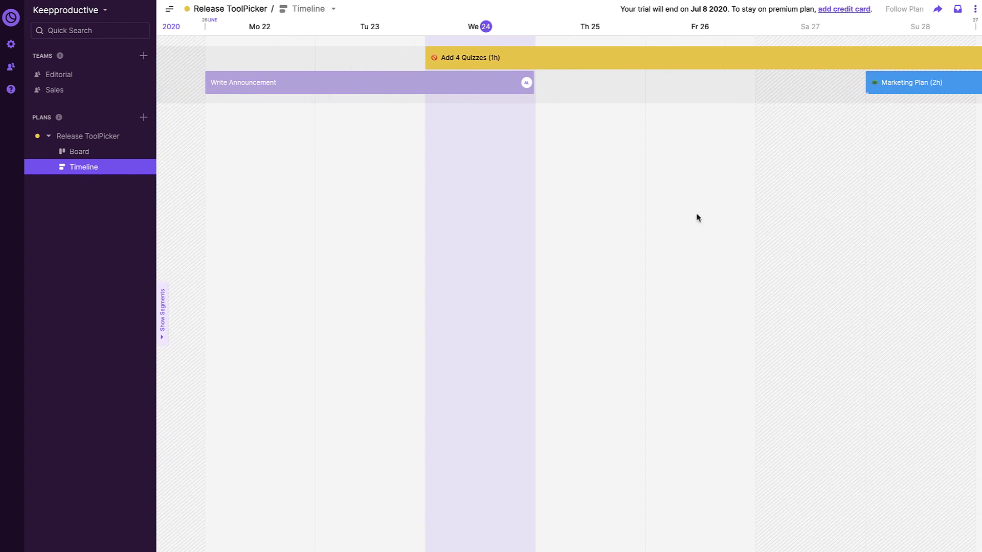
pyautogui.moveTo(463, 89)
pyautogui.click(465, 84)
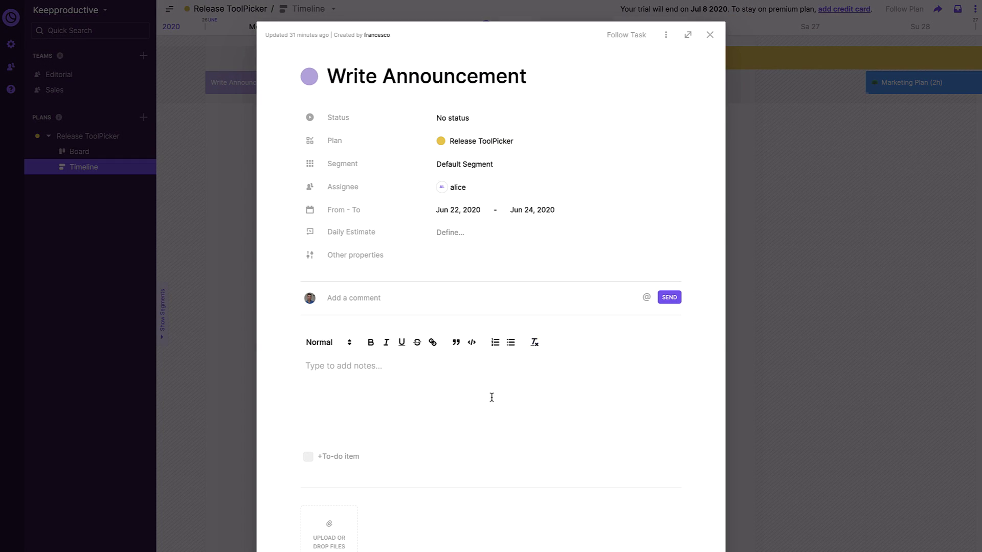
pyautogui.click(866, 345)
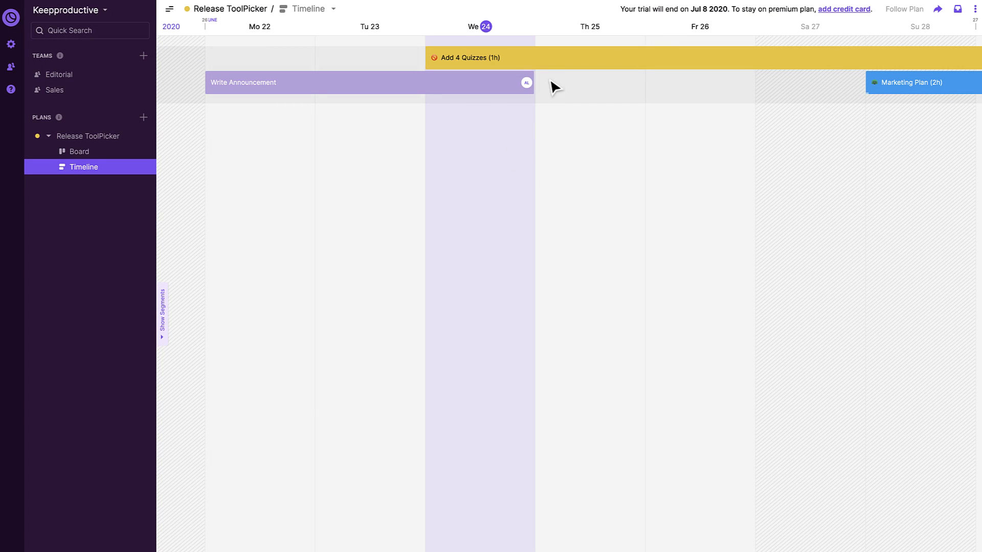
# Step: Create a Speak with Contracts task on Th 25–Fr 26 and assign it to a teammate
pyautogui.moveTo(550, 82); pyautogui.dragTo(673, 90)
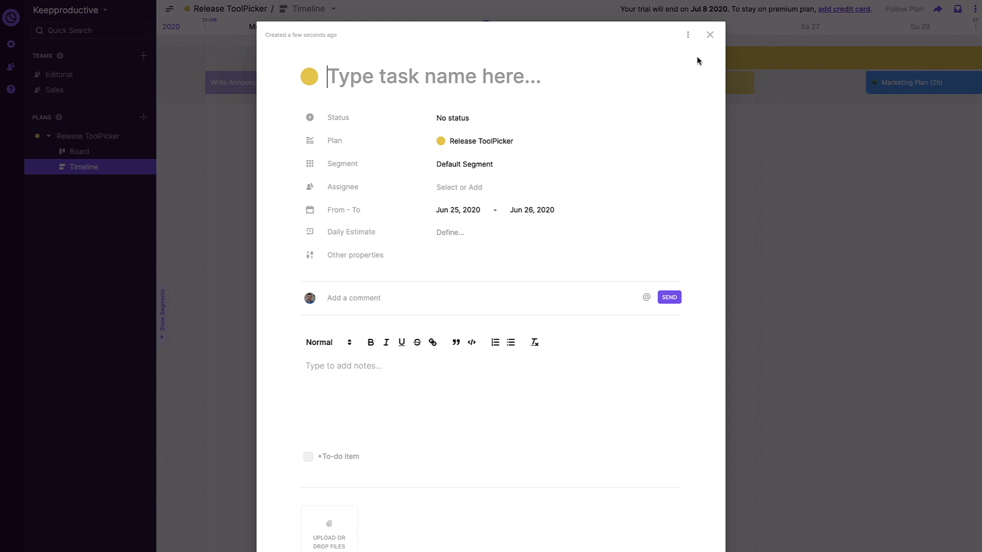
pyautogui.write('Speak with Co')
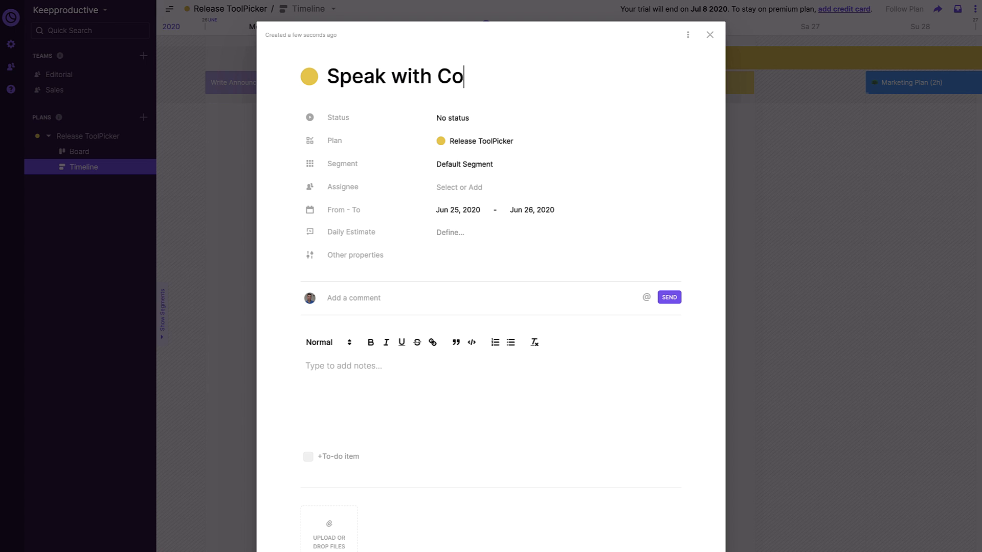
pyautogui.write('ntracts')
pyautogui.press('Escape')
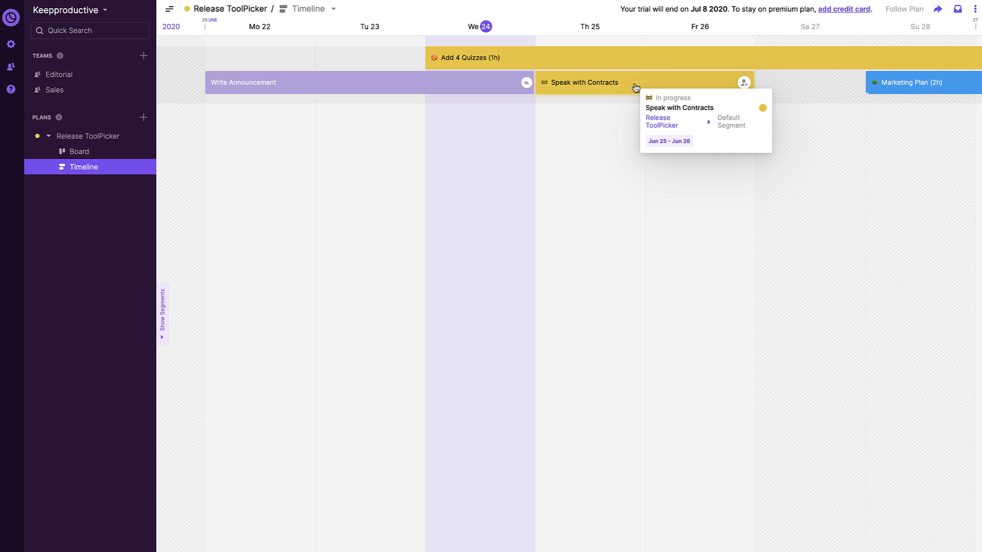
pyautogui.click(743, 83)
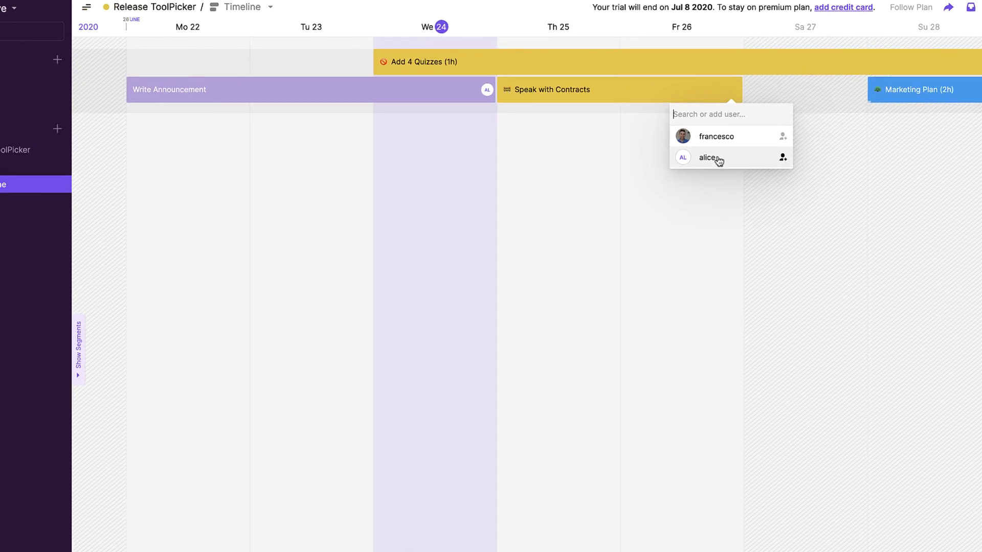
pyautogui.click(719, 158)
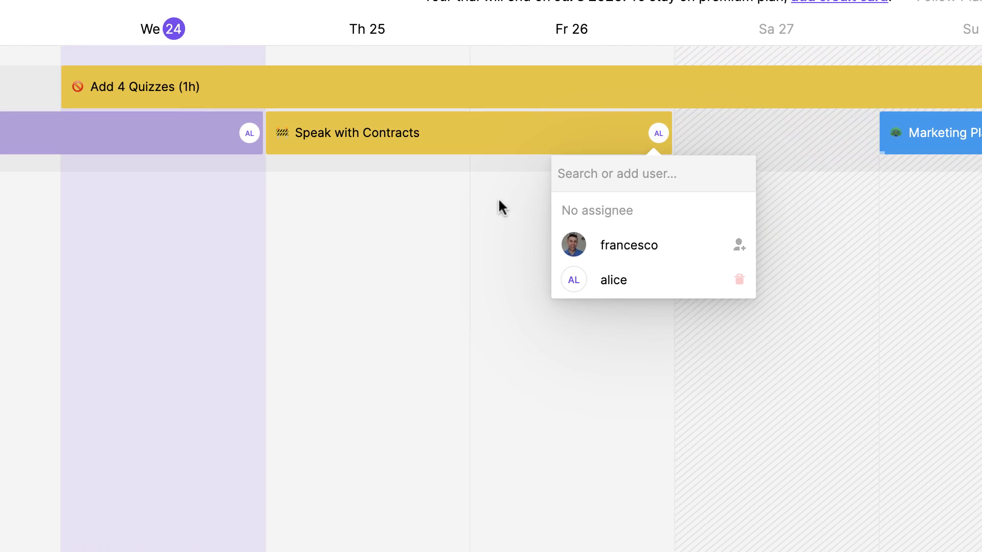
pyautogui.click(633, 135)
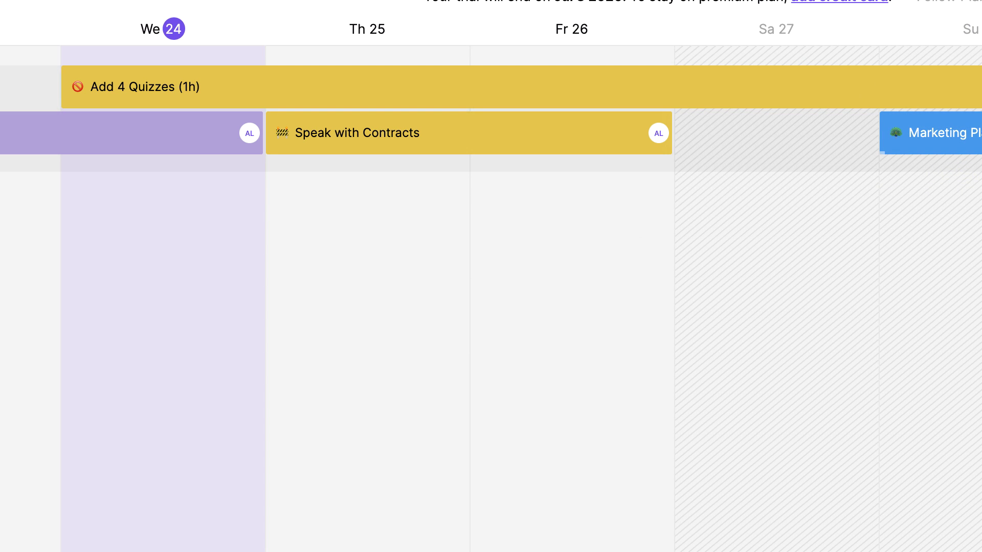
# Step: Set the plan's public link to Month zoom with no milestones shown
pyautogui.click(981, 1)
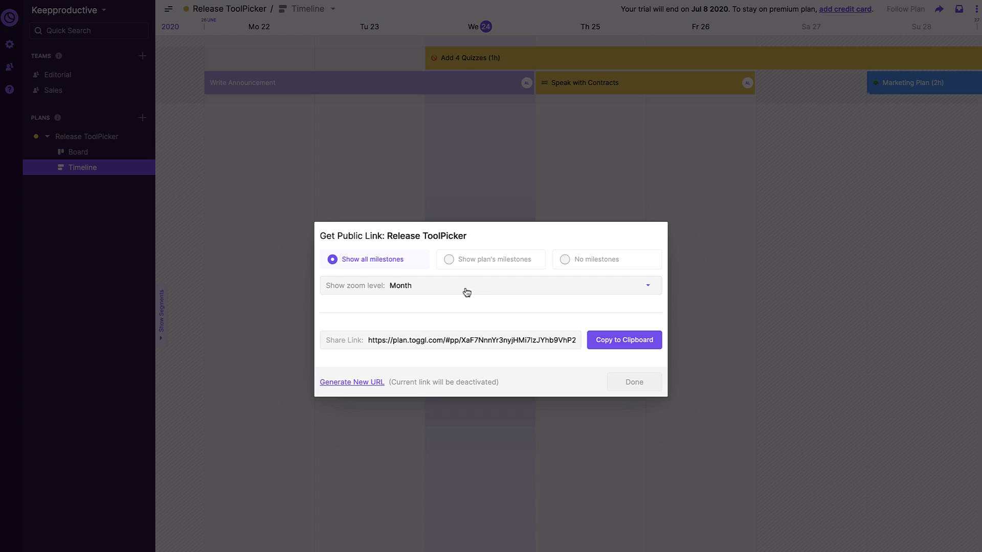
pyautogui.click(467, 292)
pyautogui.click(465, 288)
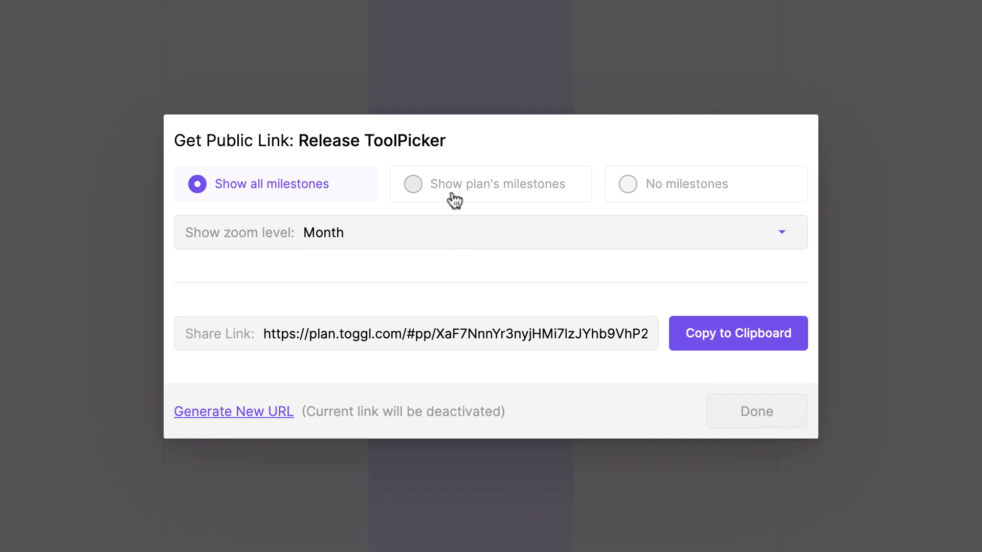
pyautogui.click(469, 265)
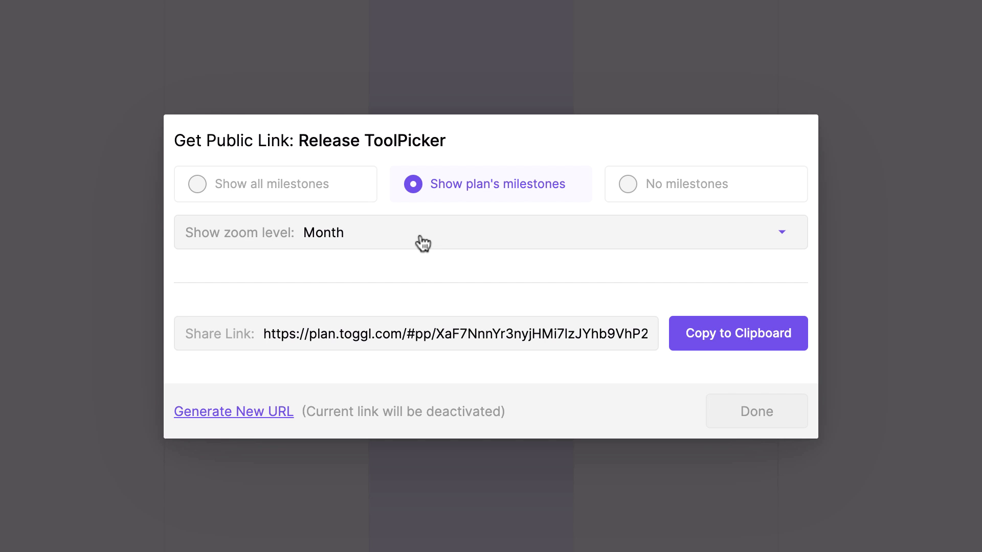
pyautogui.click(696, 193)
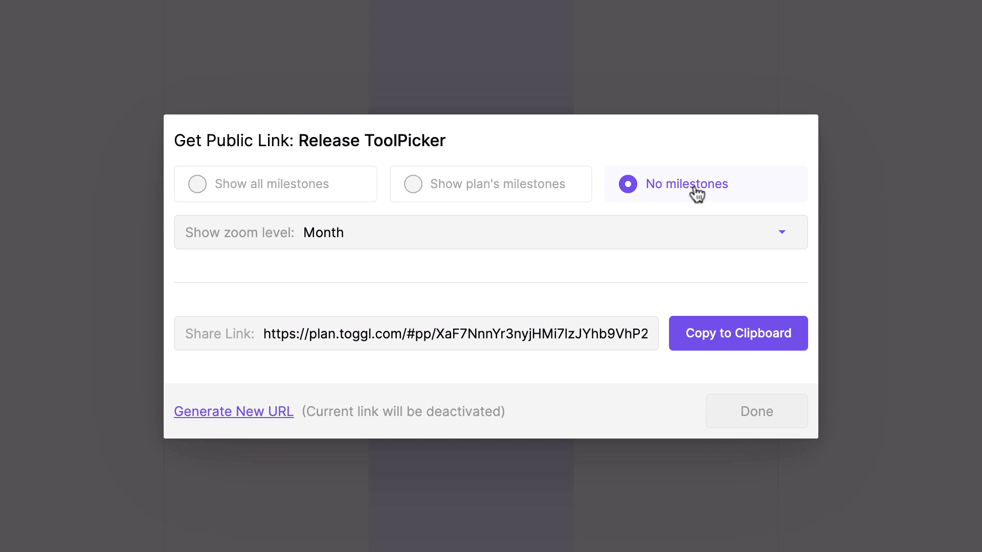
# Step: From the Icebox, schedule SEO Website on We 24 and Share on all FB Communities on Fr 26
pyautogui.click(595, 230)
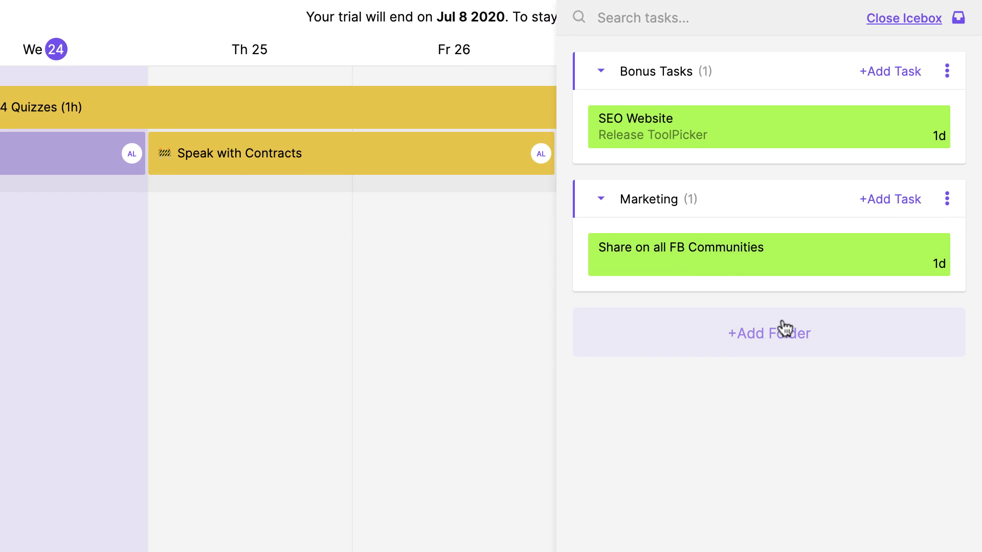
pyautogui.click(918, 21)
pyautogui.click(925, 22)
pyautogui.moveTo(793, 118)
pyautogui.moveTo(730, 132); pyautogui.dragTo(29, 207)
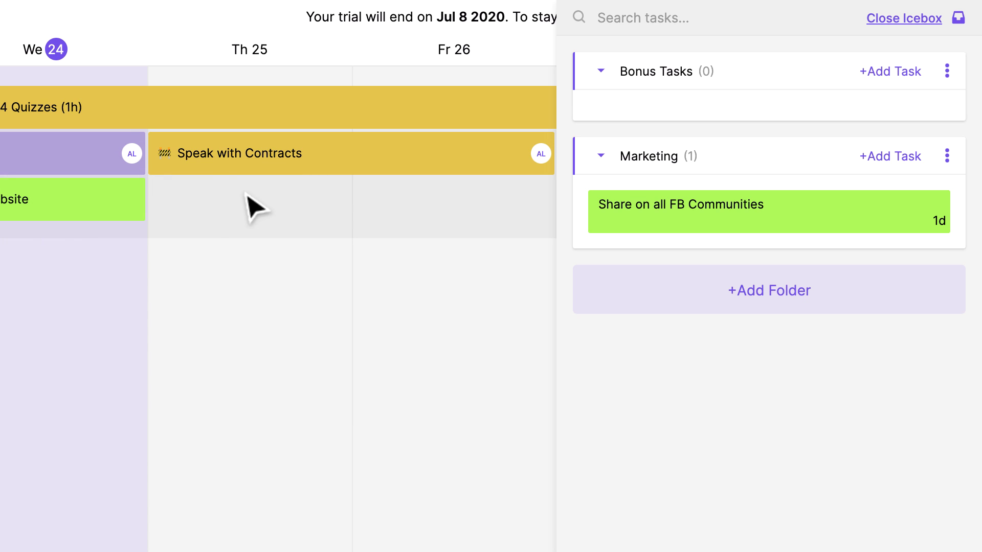
pyautogui.moveTo(660, 213); pyautogui.dragTo(440, 297)
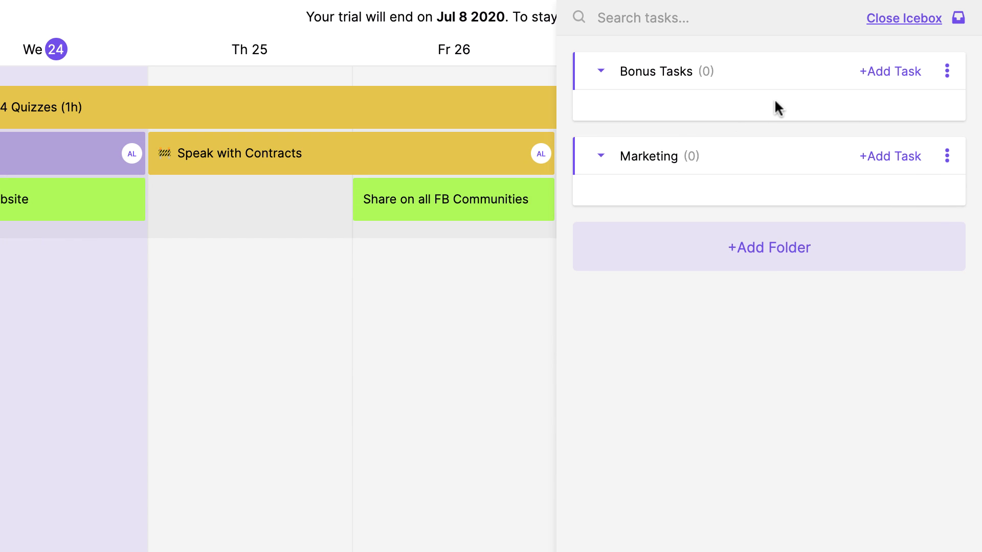
pyautogui.click(949, 73)
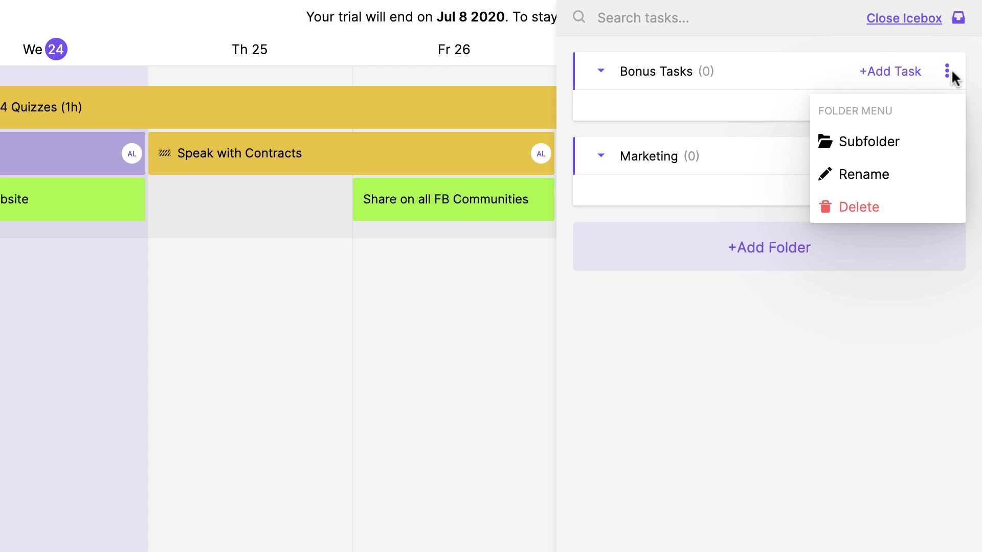
pyautogui.click(811, 311)
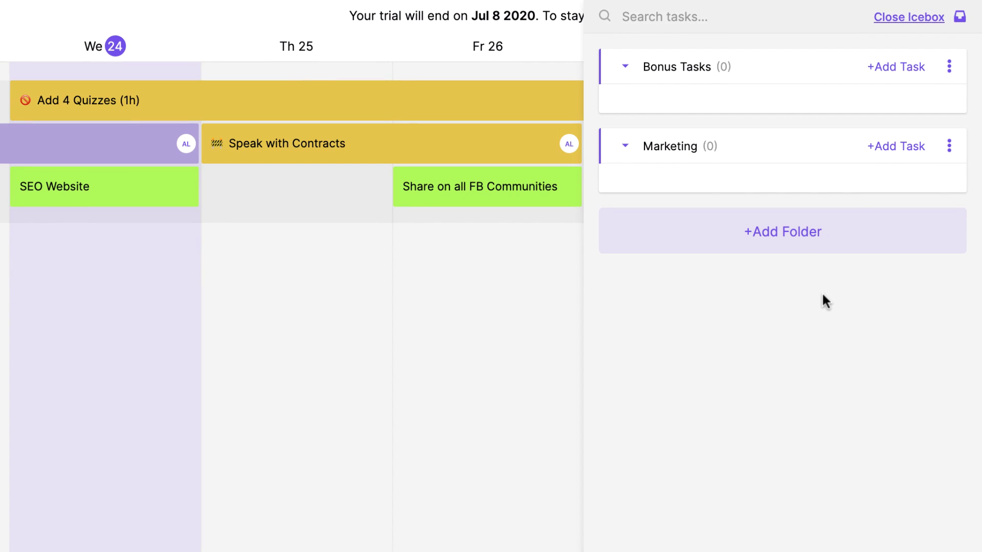
# Step: Favourite the plan, follow Release ToolPicker, then unfavourite it again
pyautogui.click(906, 23)
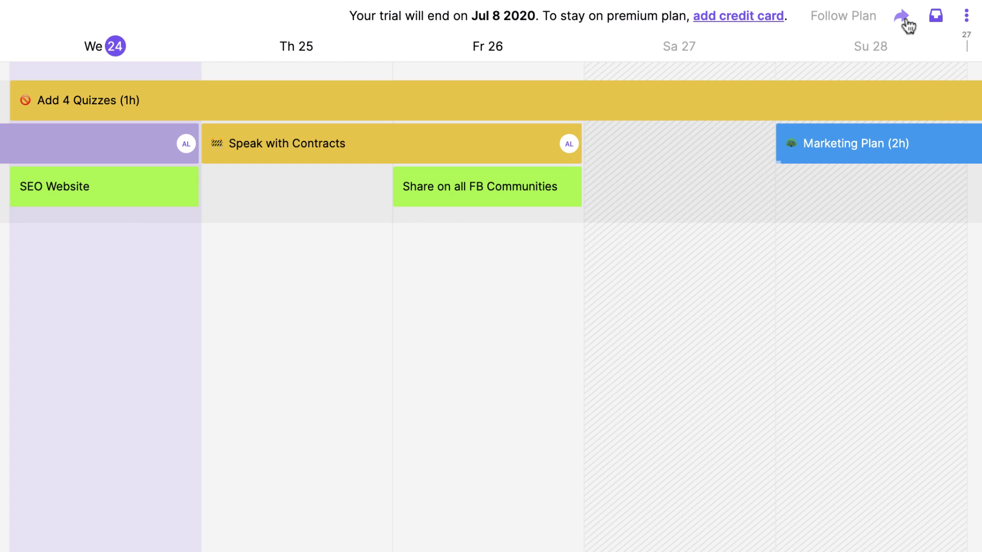
pyautogui.click(963, 16)
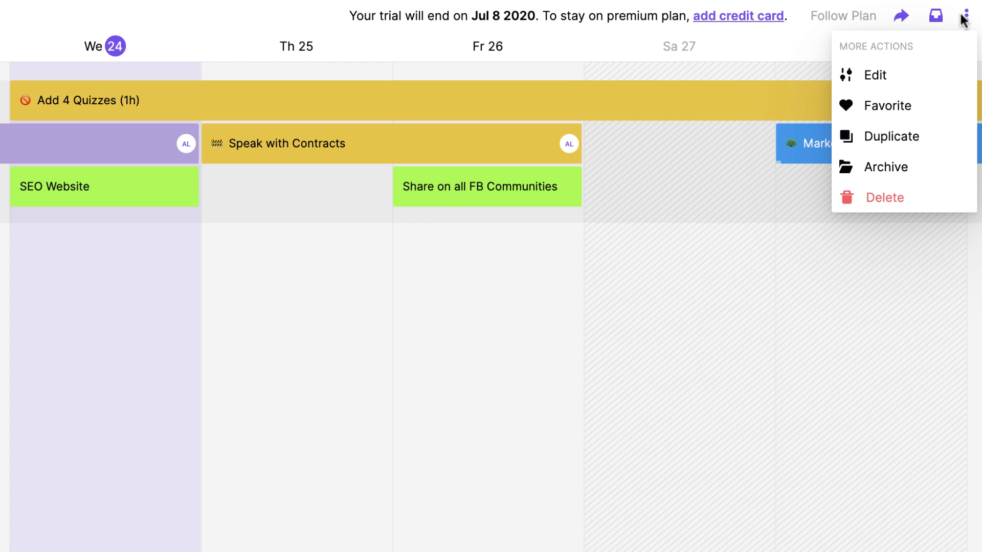
pyautogui.click(908, 100)
pyautogui.moveTo(909, 103)
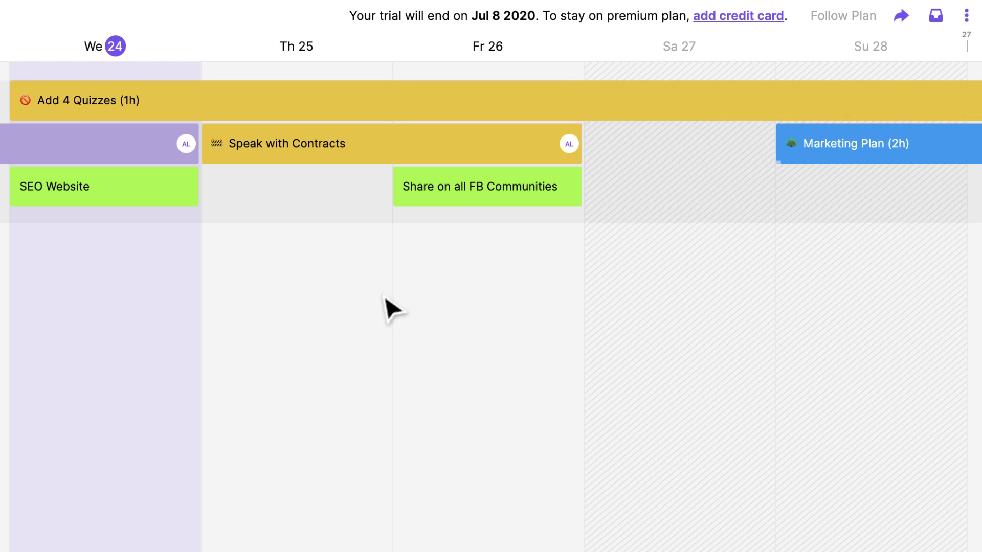
pyautogui.click(831, 17)
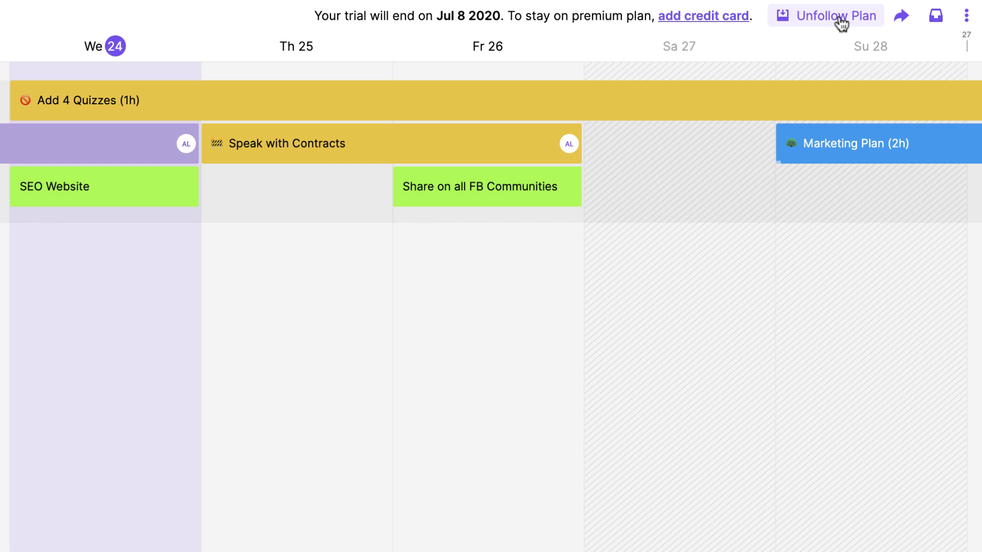
pyautogui.click(966, 15)
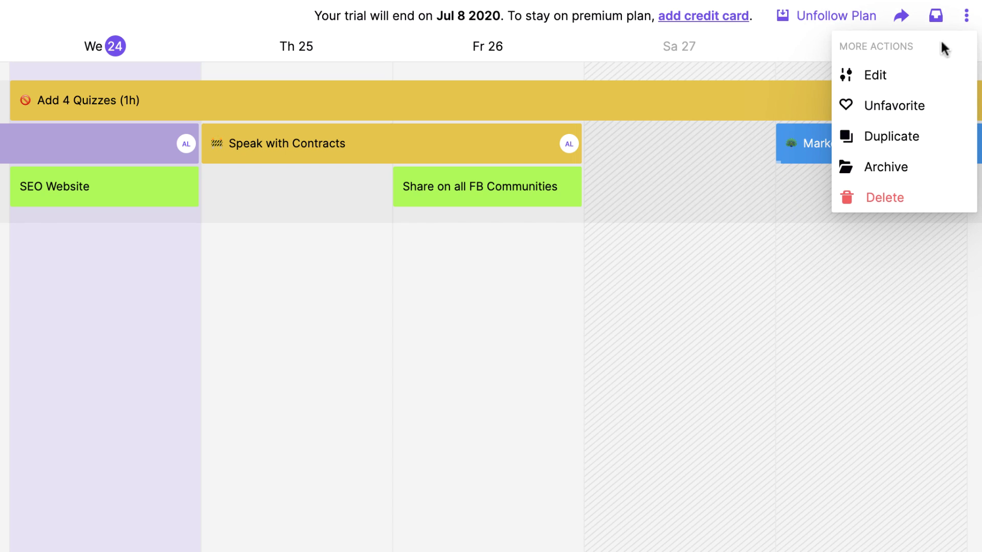
pyautogui.click(908, 100)
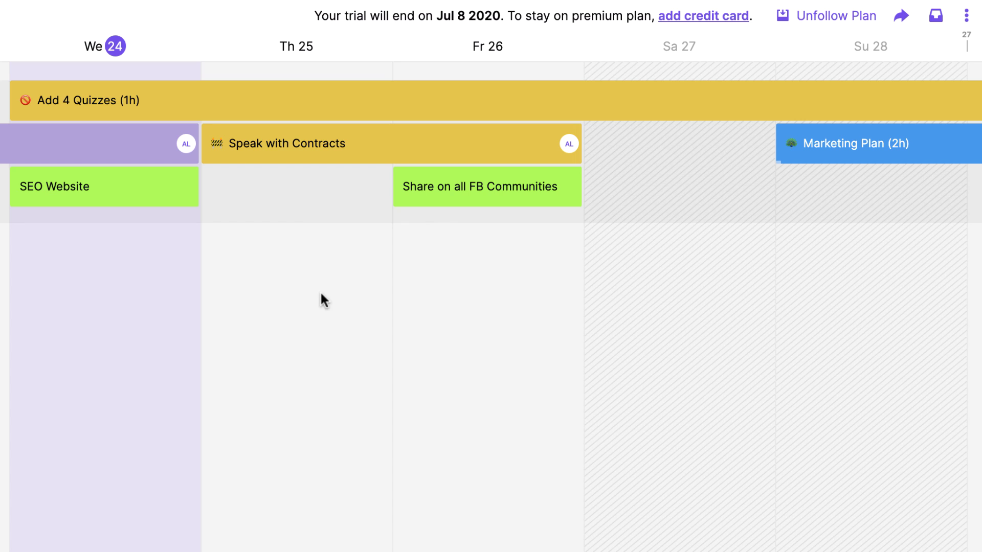
# Step: Toggle the Board view off and back on, leaving Board and Timeline enabled
pyautogui.click(0, 18)
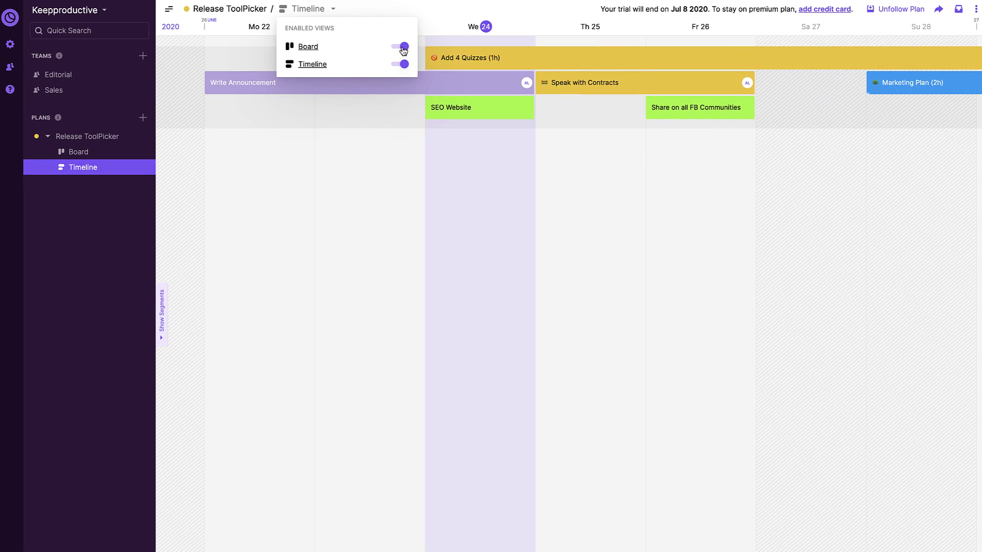
pyautogui.click(400, 48)
pyautogui.click(400, 48)
pyautogui.click(323, 122)
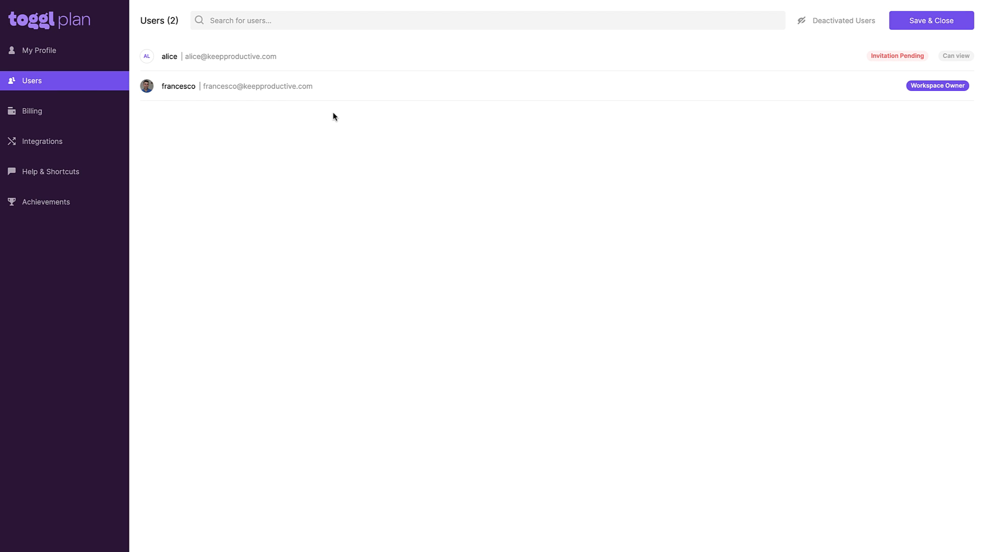
# Step: In My Profile, enable Hide Weekends, Pin Me On Top and Fade Done Tasks, leaving High Contrast off
pyautogui.click(72, 58)
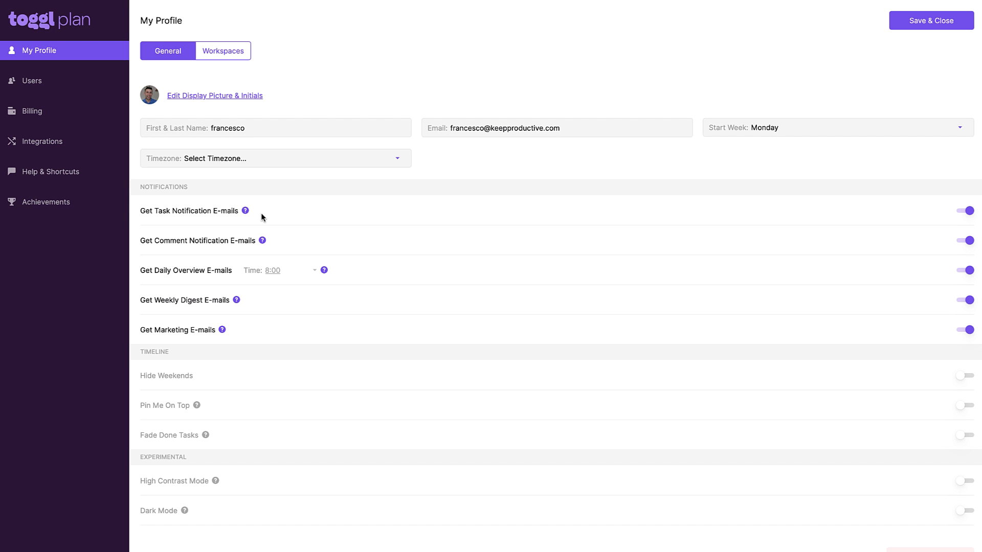
pyautogui.click(965, 379)
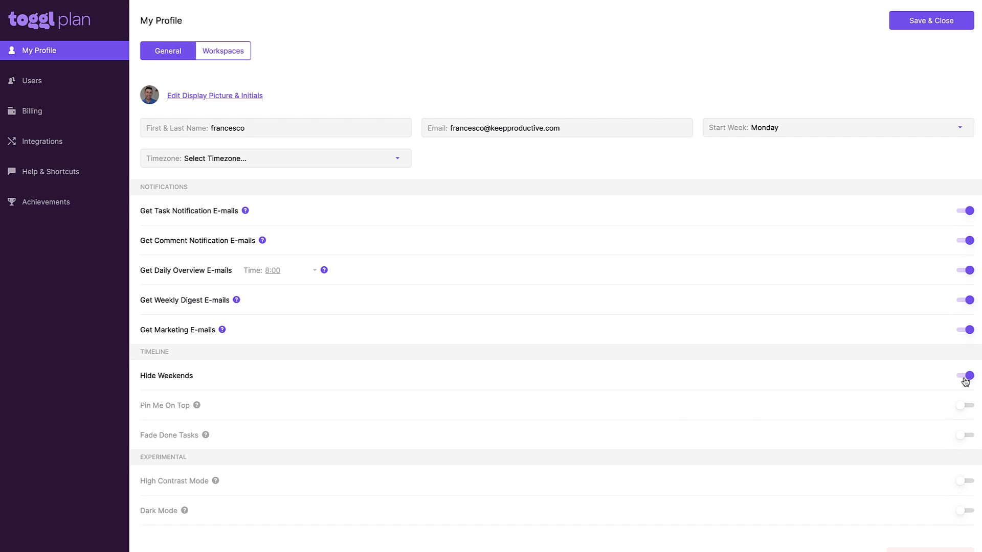
pyautogui.click(966, 407)
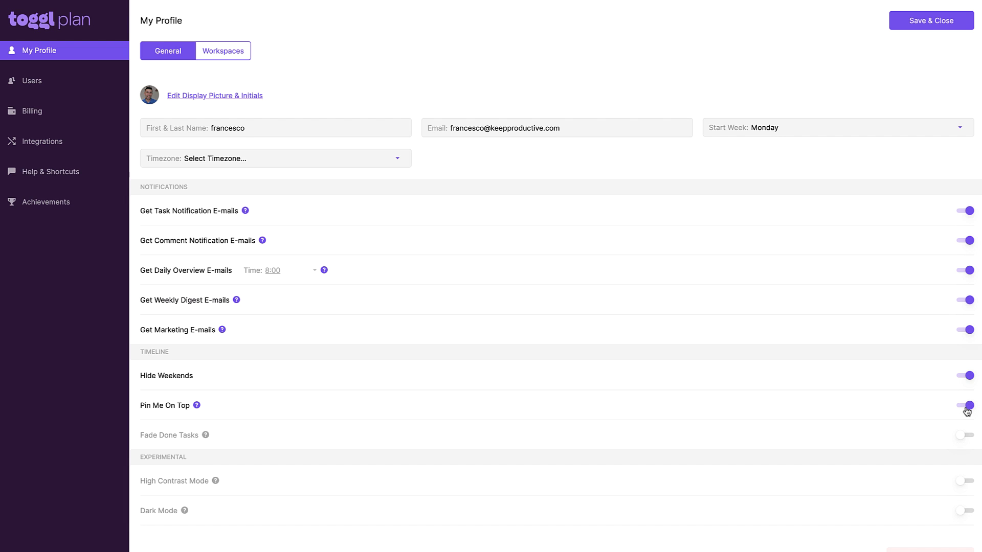
pyautogui.click(964, 436)
pyautogui.click(964, 481)
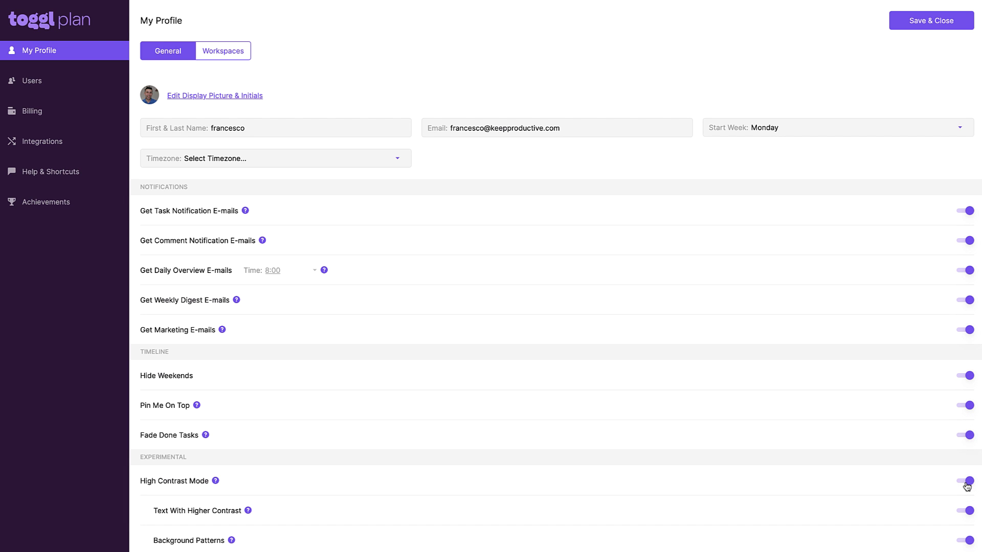
pyautogui.click(965, 481)
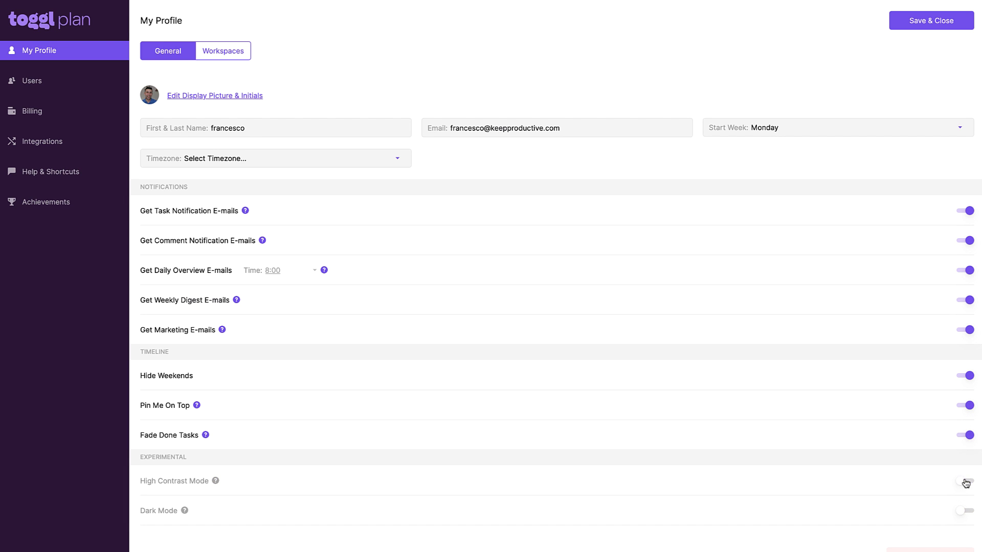
# Step: Review Billing, then the browser extension, Slack and Calendar integration settings
pyautogui.click(77, 110)
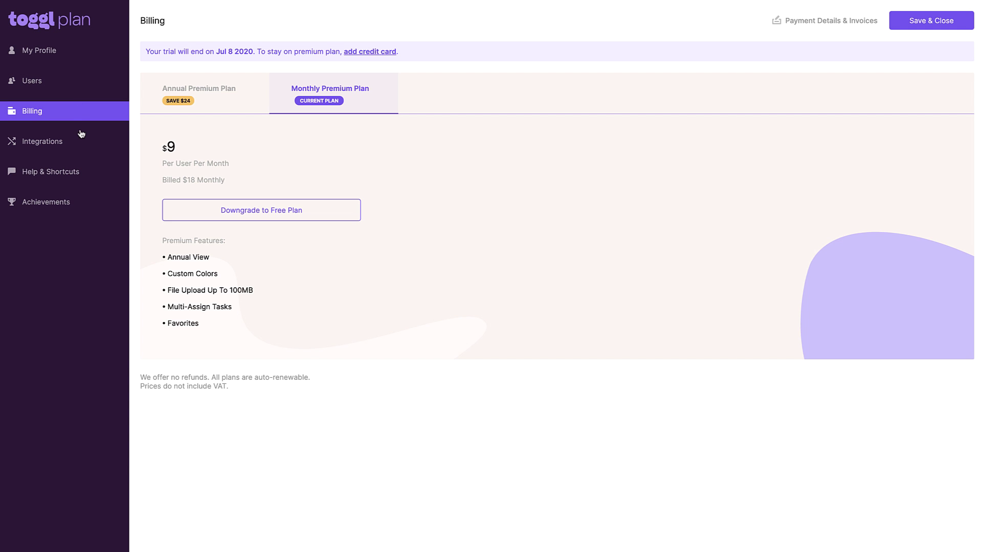
pyautogui.click(79, 146)
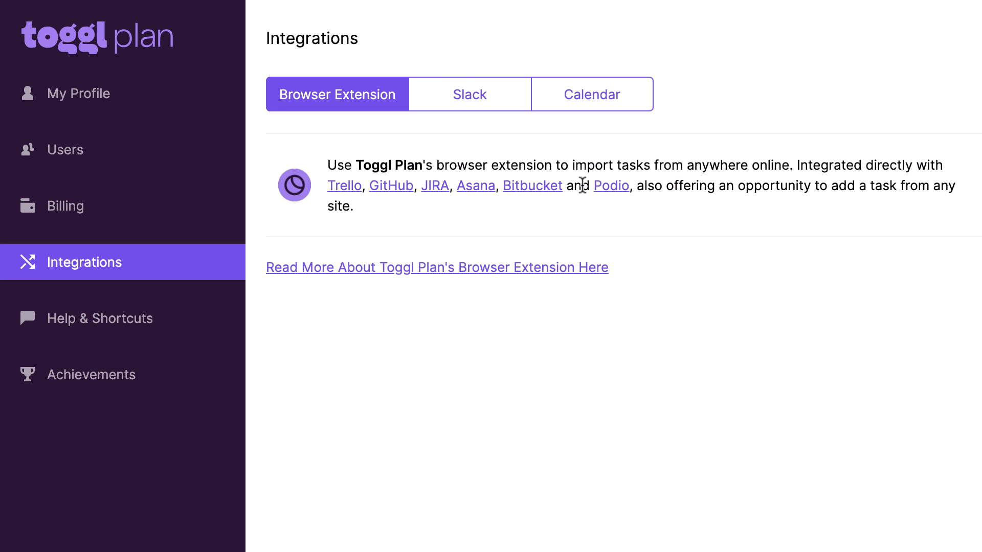
pyautogui.click(471, 99)
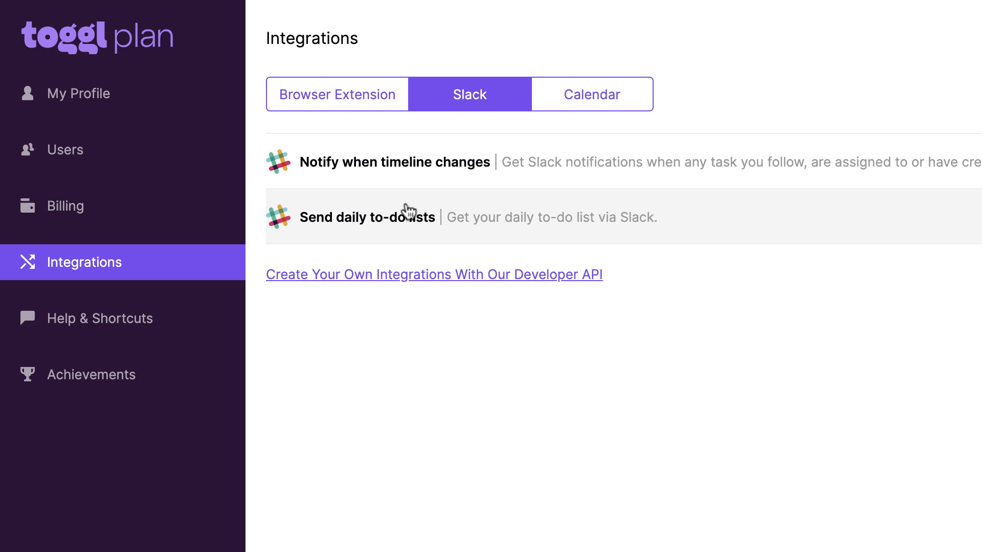
pyautogui.click(566, 99)
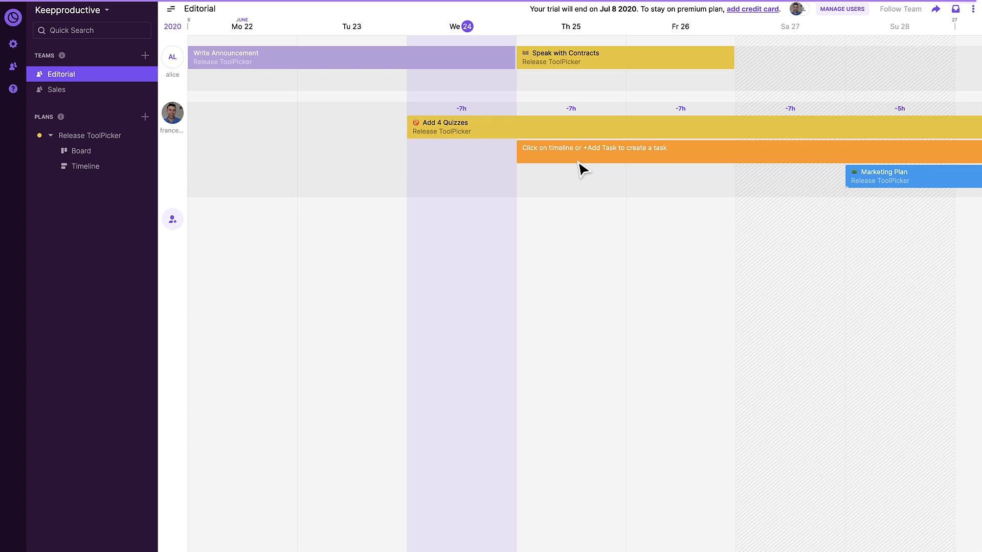
# Step: Scroll the Editorial timeline back to earlier dates
pyautogui.hscroll(-5, 583, 169)
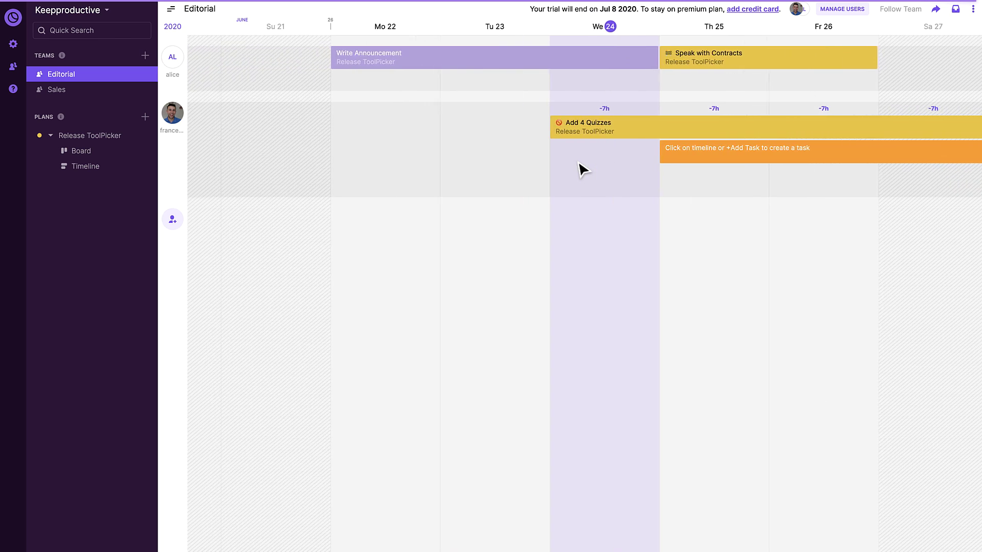